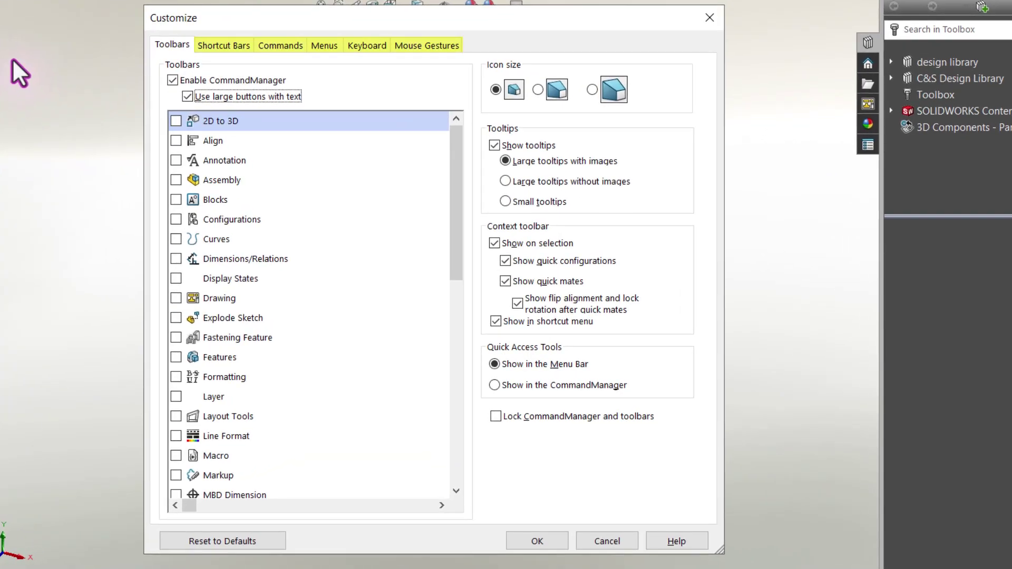
# - Find the Combine command in the customization settings, add it to the Features toolbar after Instant3D, and accept the customization
pyautogui.click(287, 44)
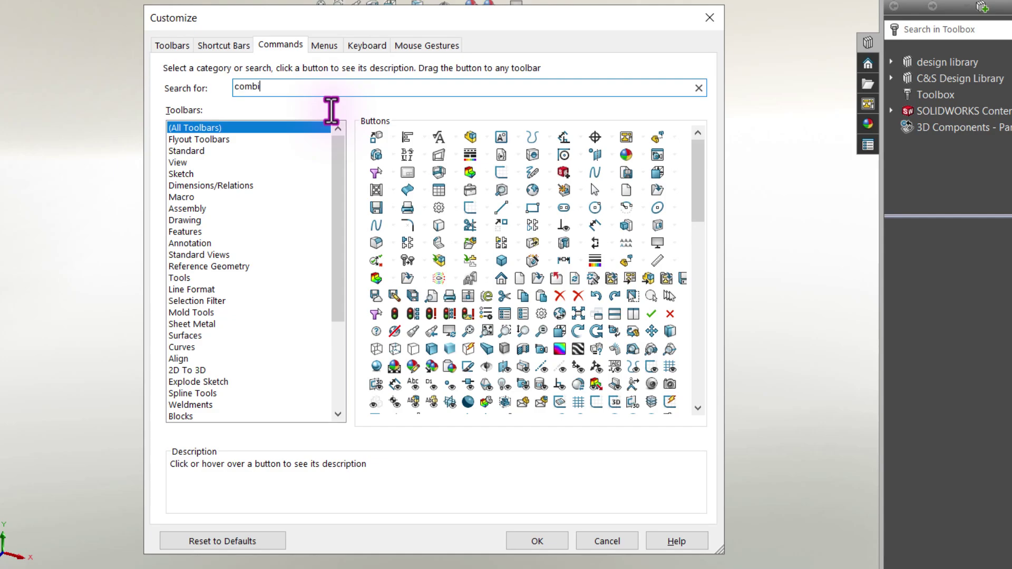
pyautogui.write('combine')
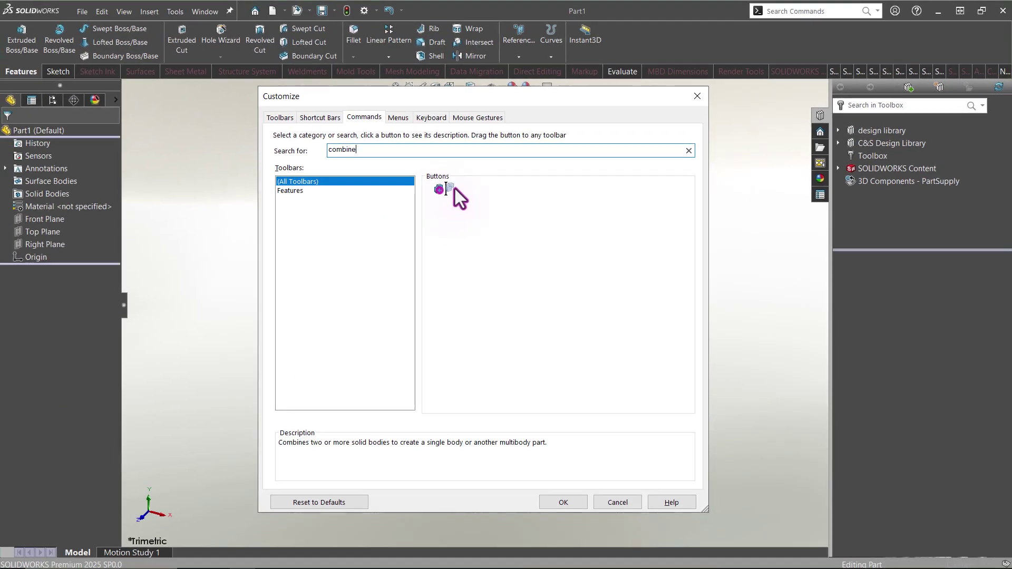
pyautogui.moveTo(439, 189); pyautogui.dragTo(618, 45)
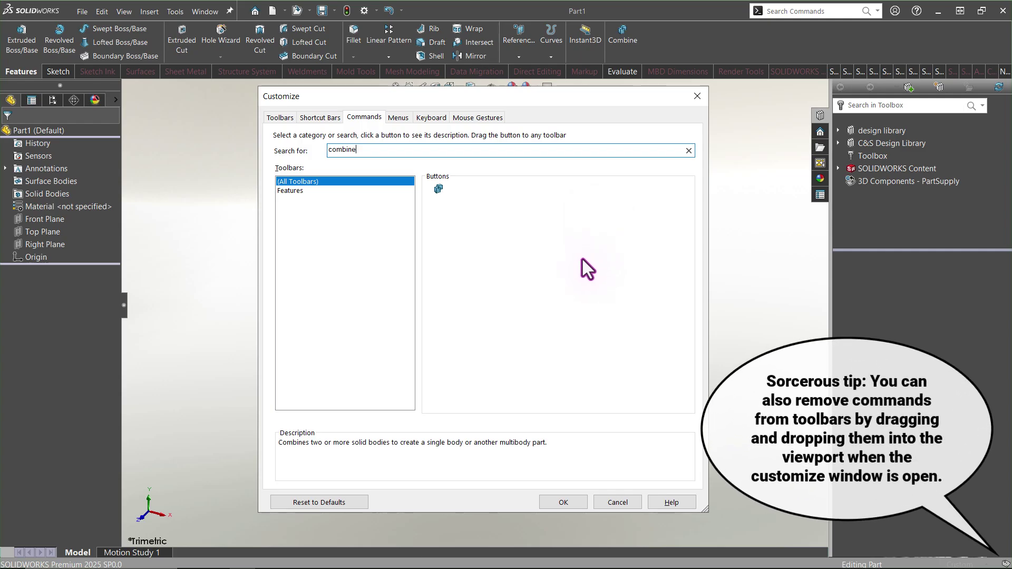
pyautogui.click(554, 503)
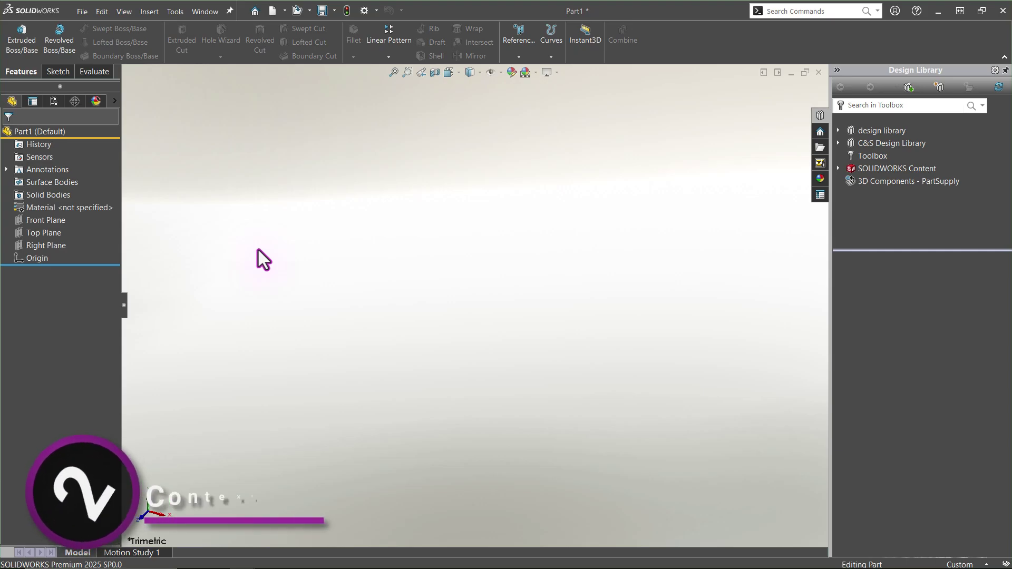
# - Start a sketch on the Front Plane and draw a circle about 0.37 ft in diameter centred on the origin
pyautogui.click(56, 221)
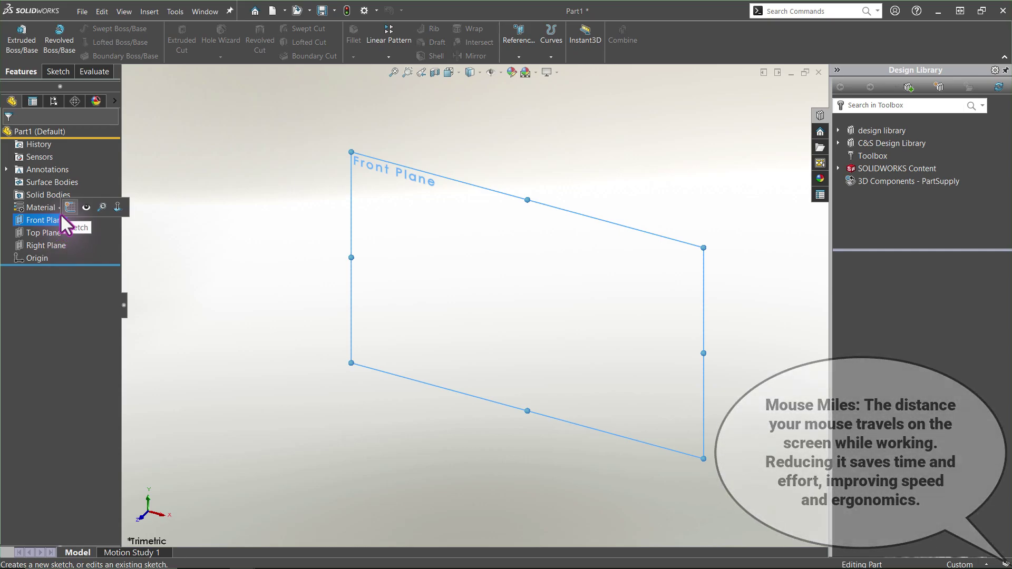
pyautogui.click(68, 207)
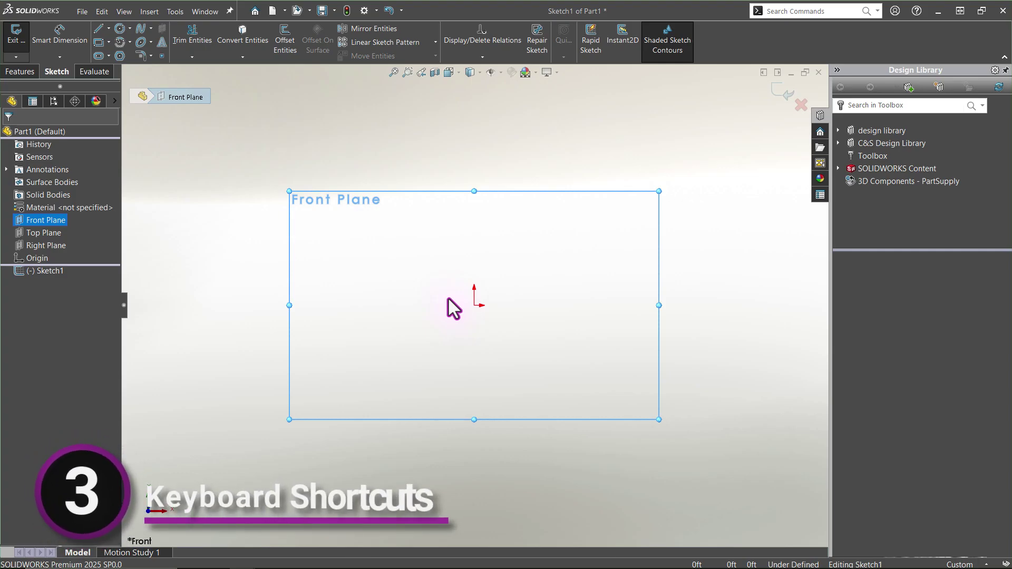
pyautogui.press('c')
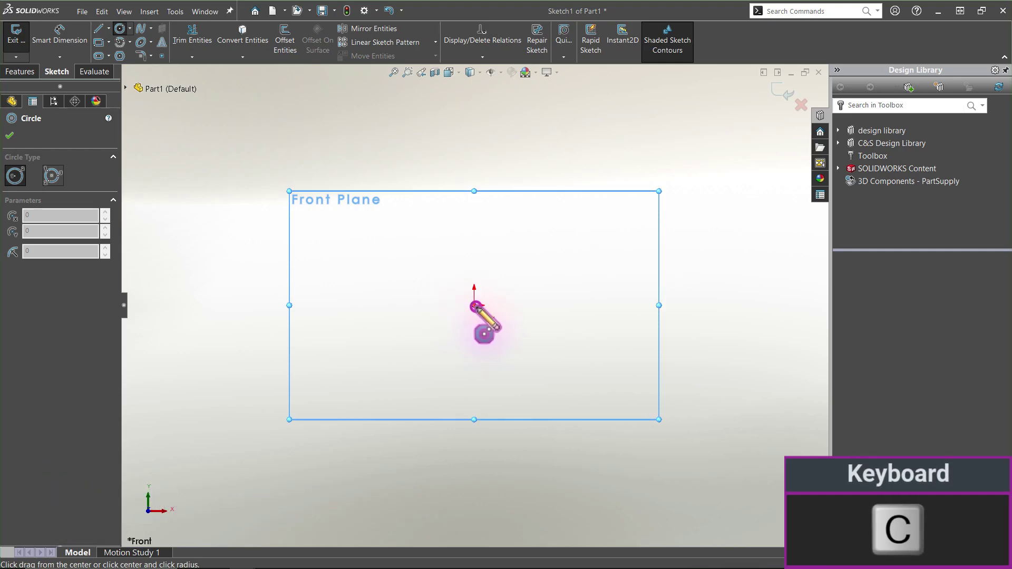
pyautogui.click(474, 306)
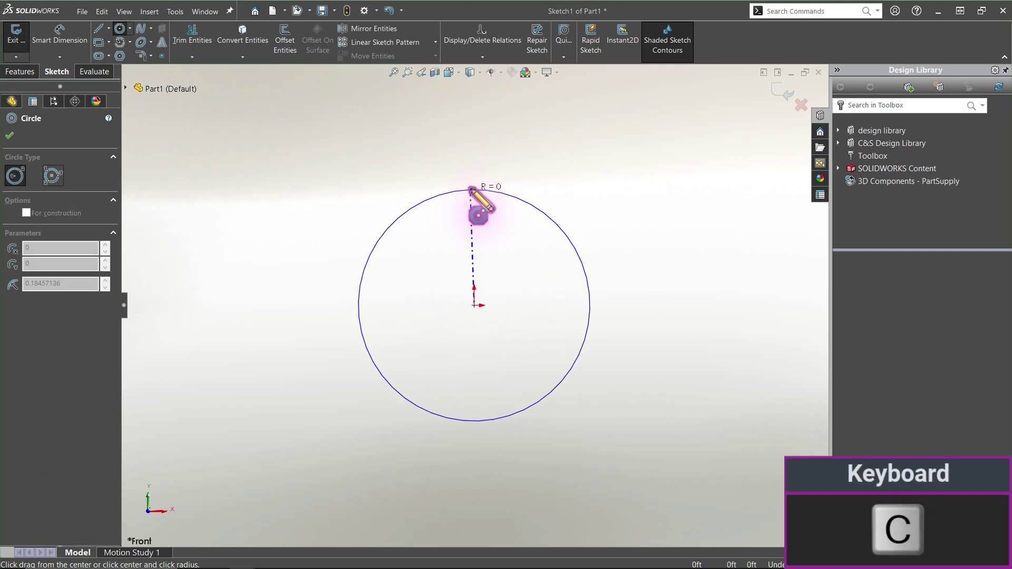
pyautogui.click(470, 188)
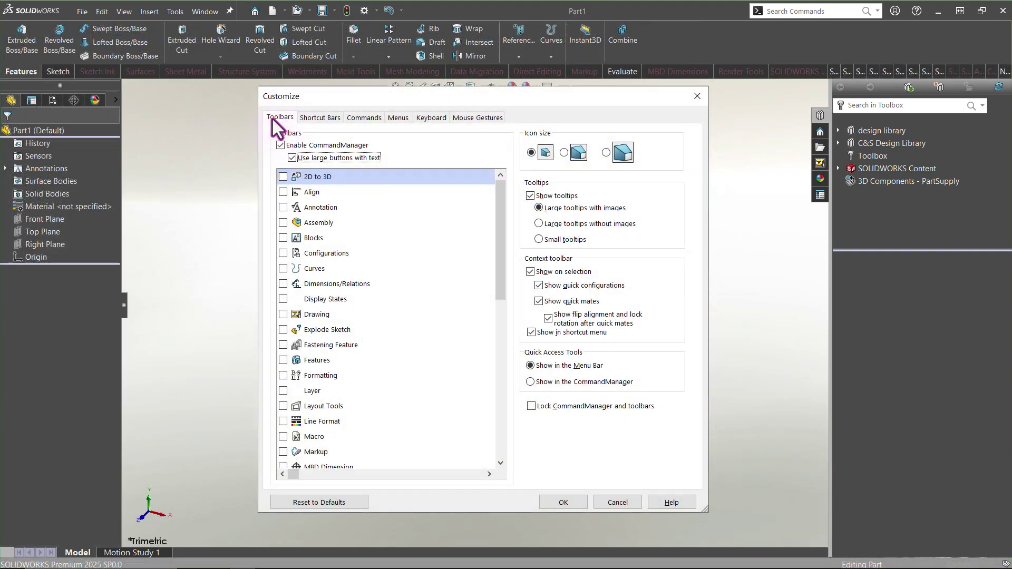
# - Look up the keyboard shortcuts assigned to the Circle and Smart Dimension commands in the customization settings
pyautogui.click(429, 116)
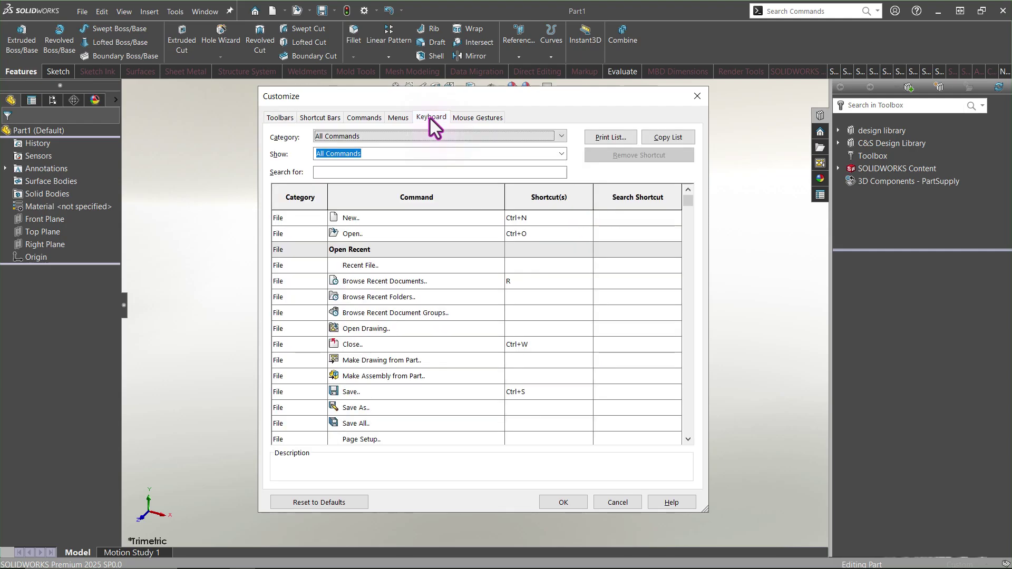
pyautogui.click(373, 173)
pyautogui.write('circl')
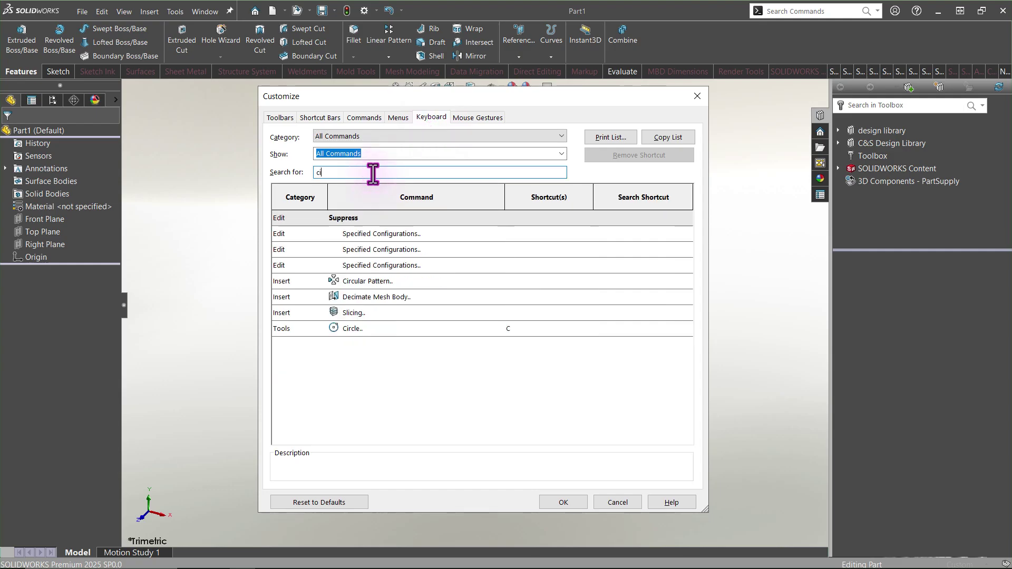
pyautogui.press('BackSpace')
pyautogui.press('BackSpace')
pyautogui.press('BackSpace')
pyautogui.press('BackSpace')
pyautogui.press('BackSpace')
pyautogui.write('smart')
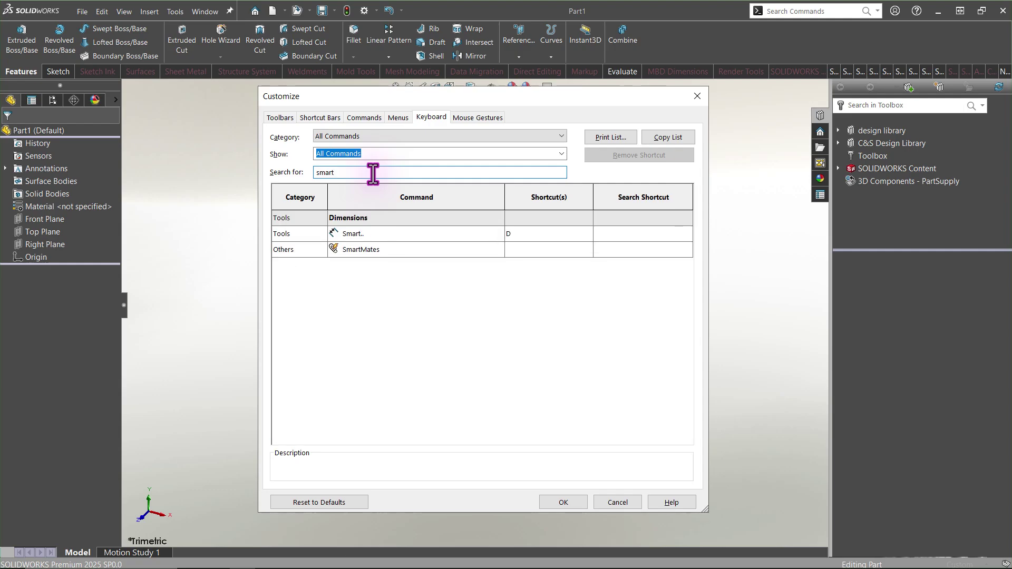
# - Dimension the circle's diameter with Smart Dimension and set it to 36 mm
pyautogui.press('d')
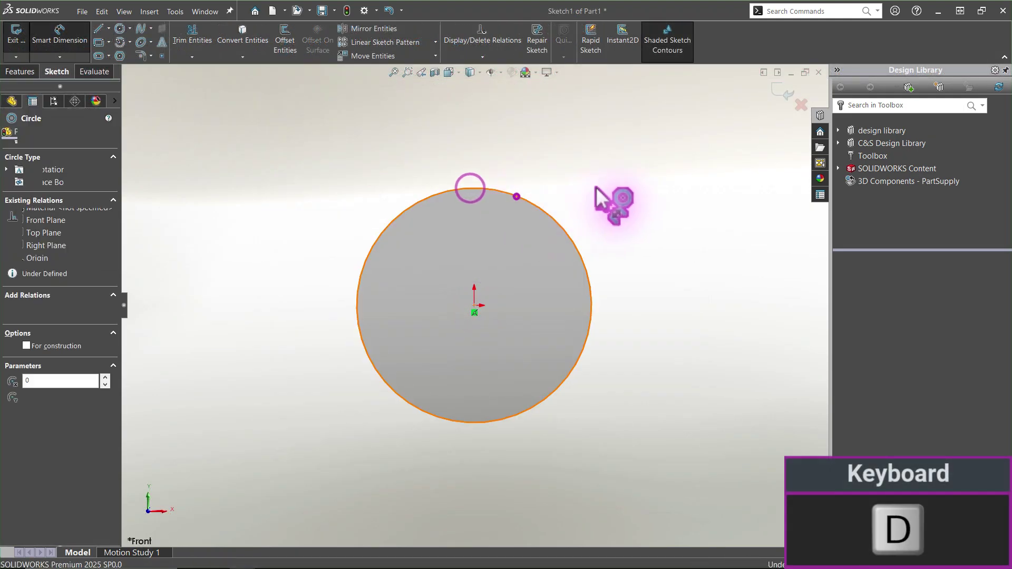
pyautogui.click(516, 197)
pyautogui.click(643, 304)
pyautogui.write('36')
pyautogui.press('Return')
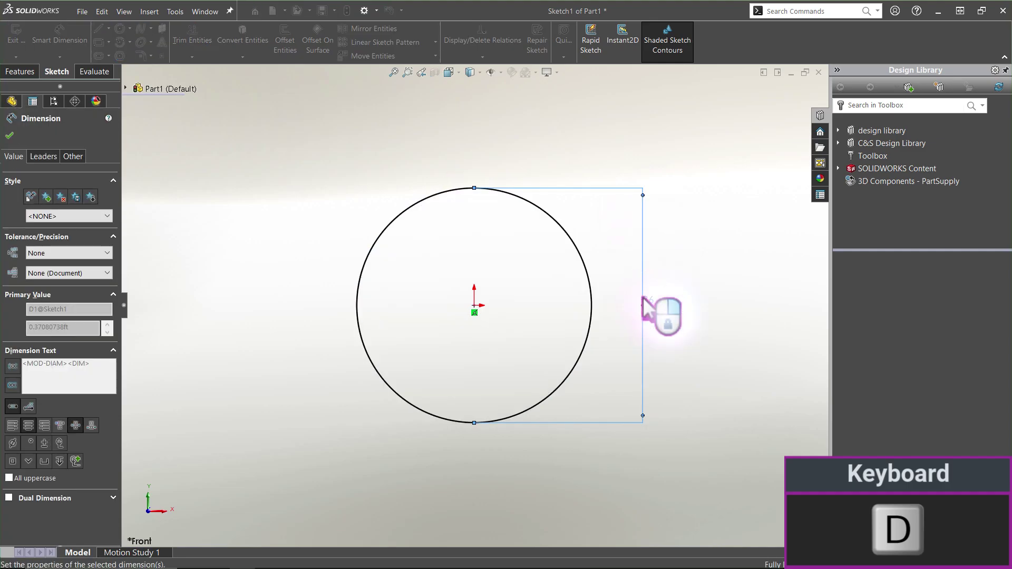
pyautogui.click(672, 294)
pyautogui.press('f')
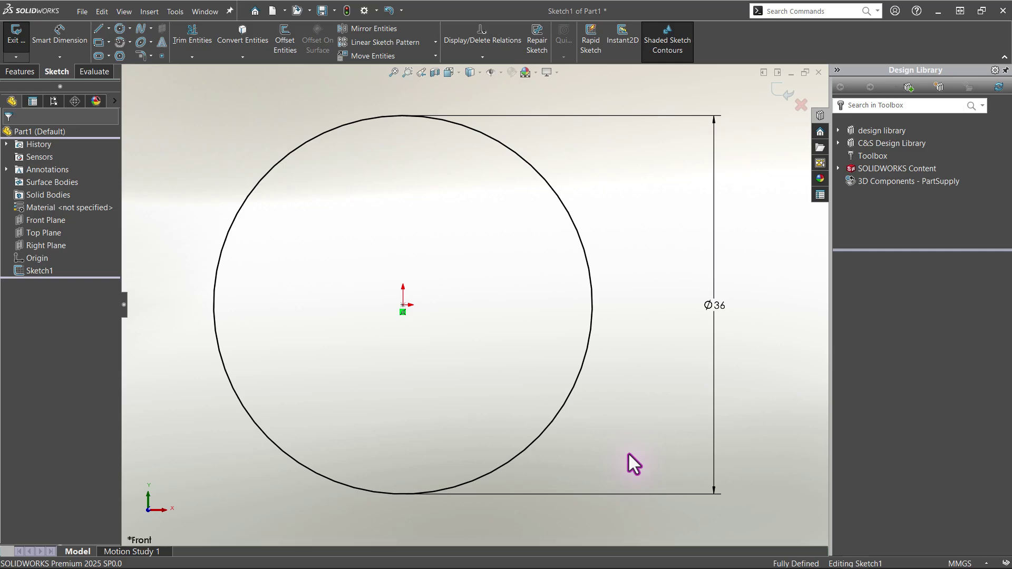
# - Extrude the circle contour as a blind boss 0.5 mm deep to form a thin disc
pyautogui.click(482, 338)
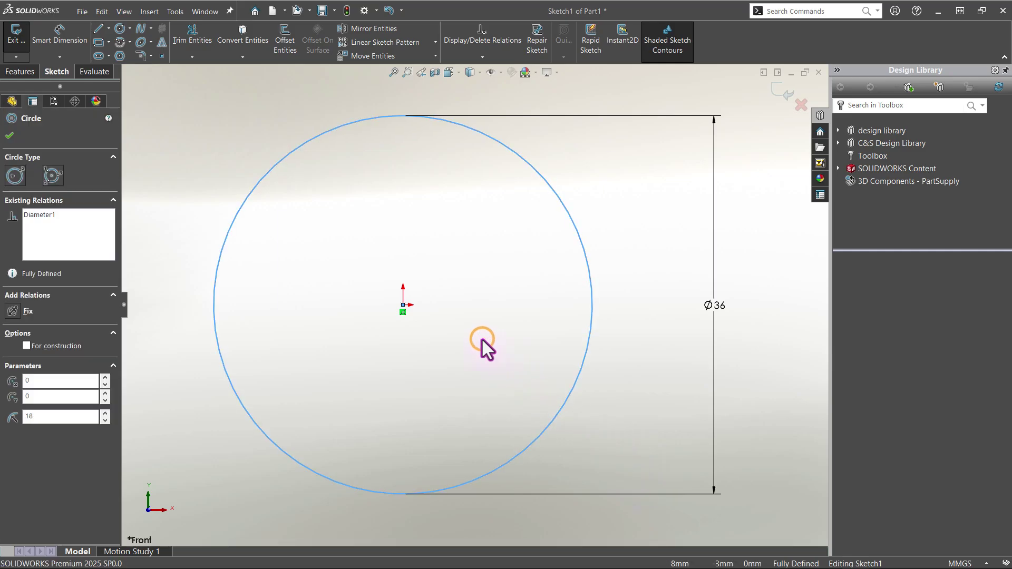
pyautogui.moveTo(482, 323); pyautogui.dragTo(482, 322, button='right')
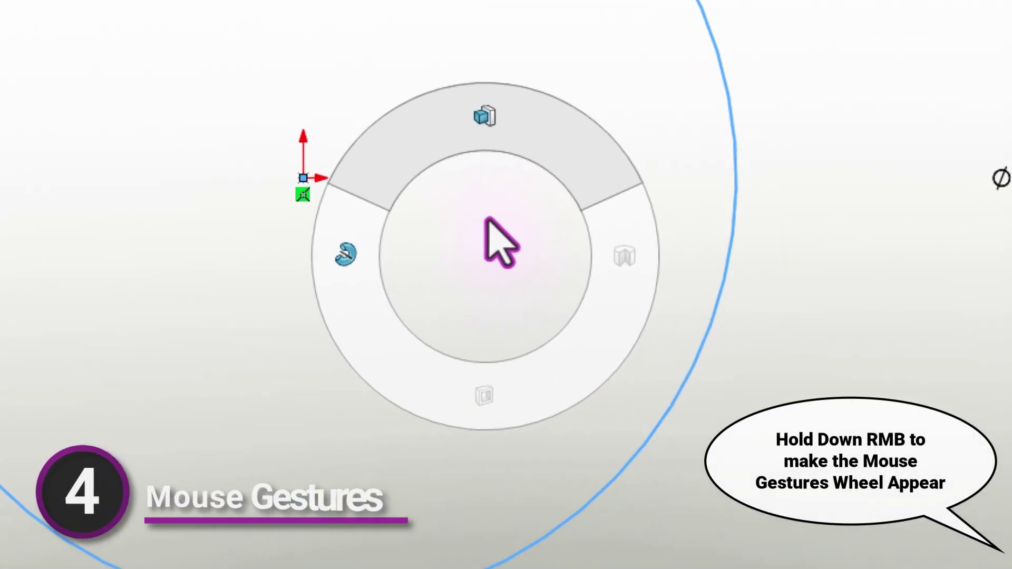
pyautogui.moveTo(485, 212)
pyautogui.mouseDown(button='right')
pyautogui.moveTo(443, 240)
pyautogui.moveTo(501, 317)
pyautogui.moveTo(539, 296)
pyautogui.moveTo(522, 253)
pyautogui.moveTo(490, 227)
pyautogui.mouseUp(button='right')
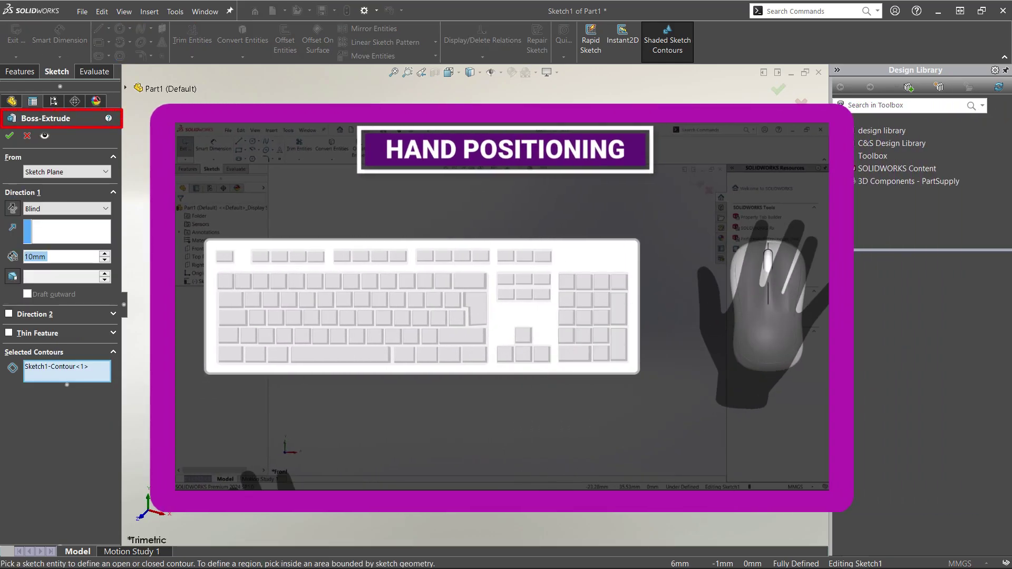
pyautogui.write('0.5mm')
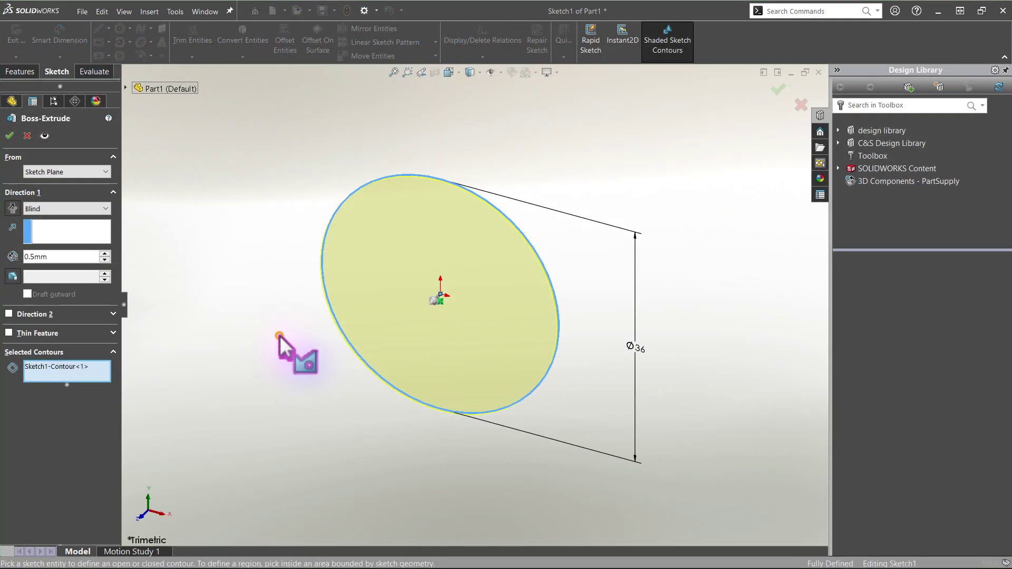
pyautogui.rightClick(280, 336)
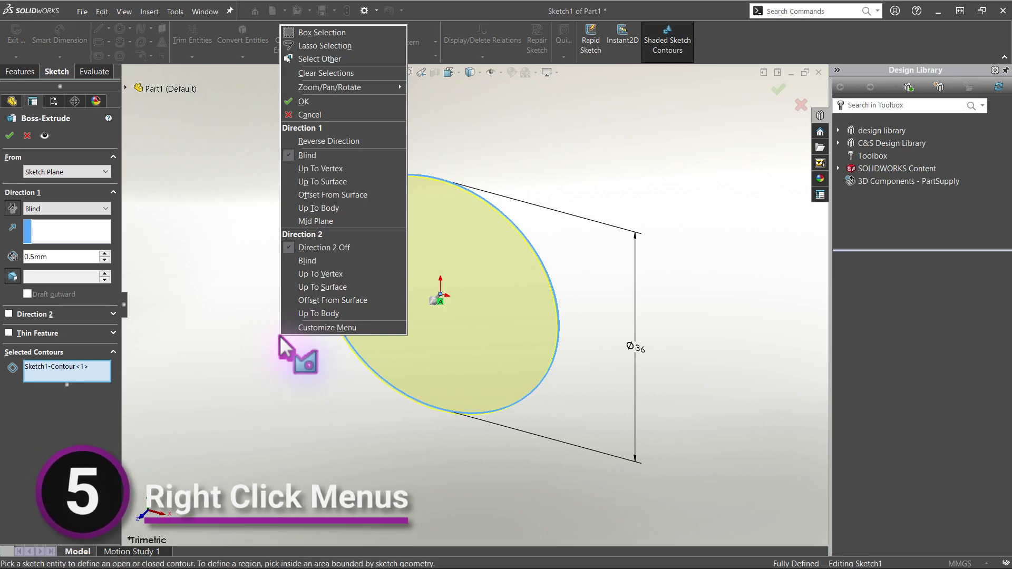
pyautogui.click(314, 106)
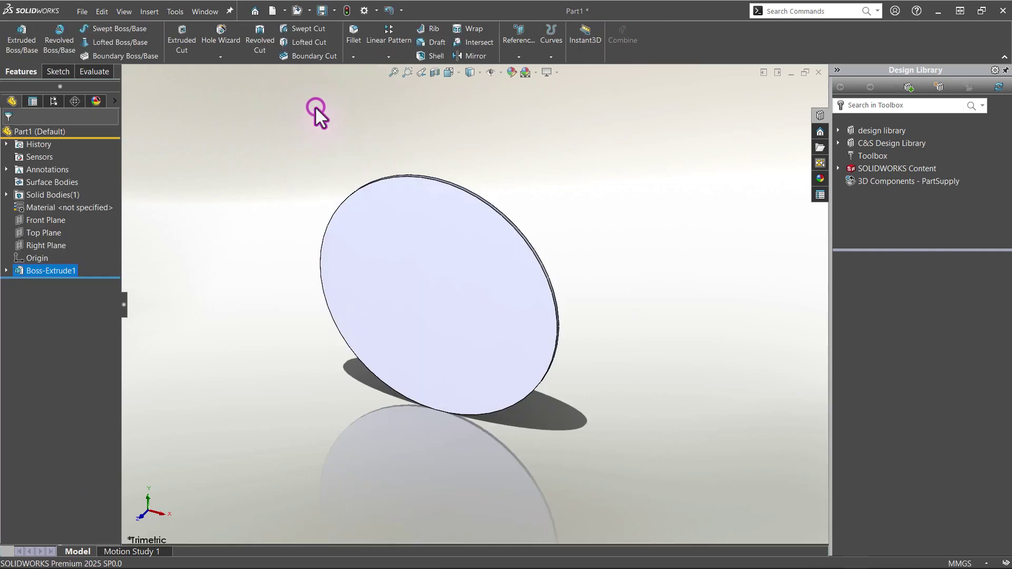
# - Start a sketch on the disc's front face and draw a vertical centerline about 16 mm long upward from the origin
pyautogui.click(477, 296)
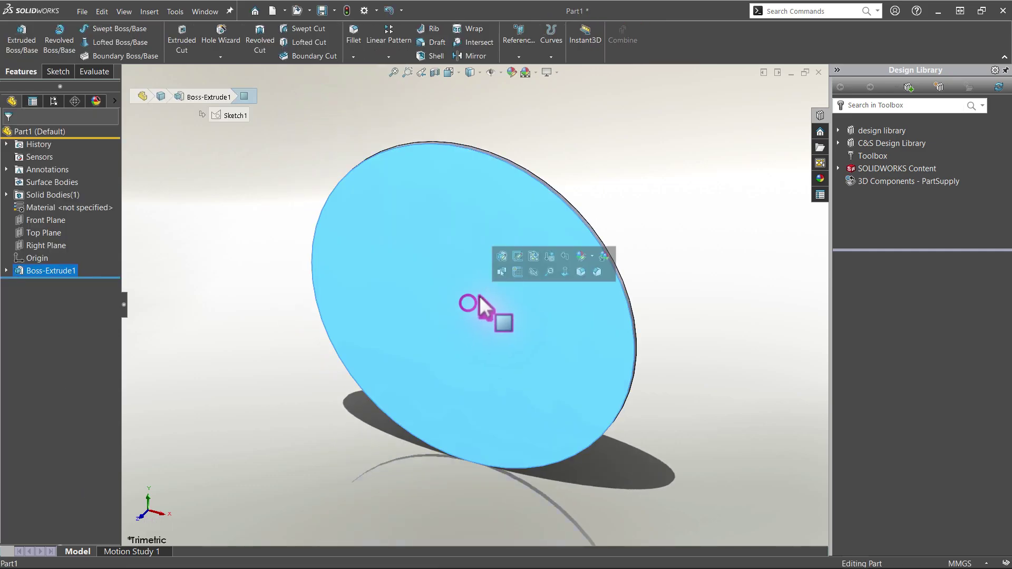
pyautogui.click(517, 272)
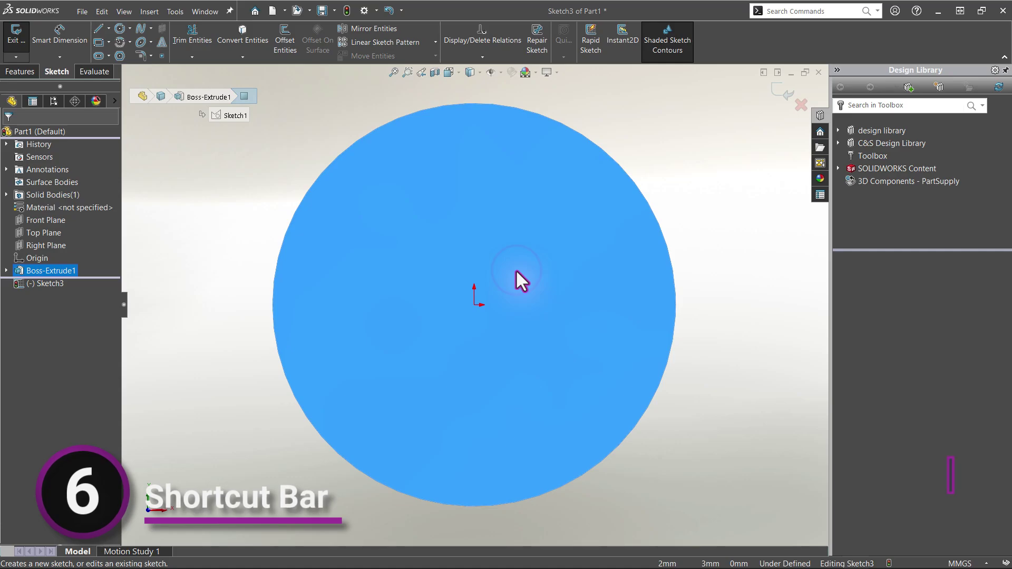
pyautogui.press('s')
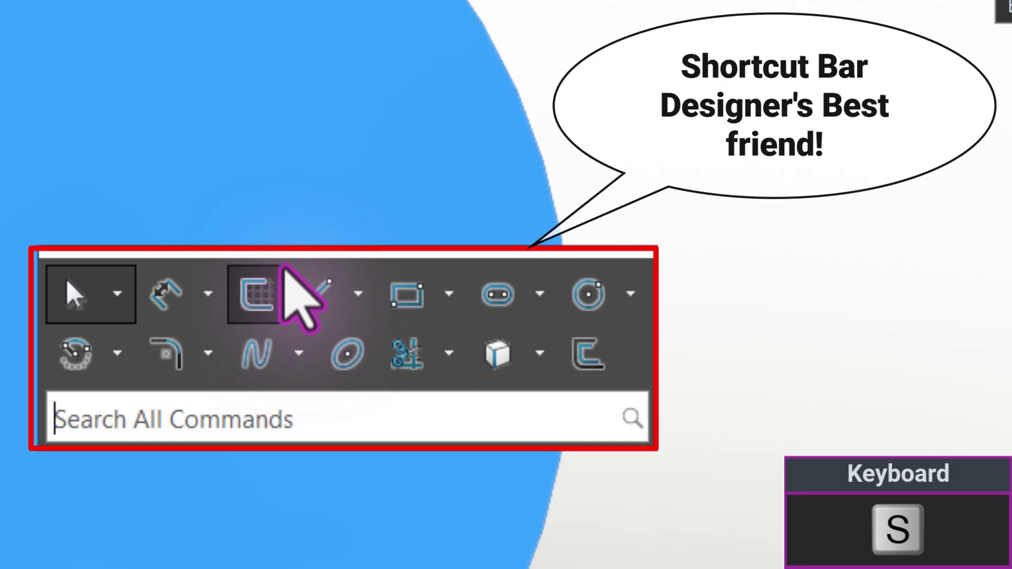
pyautogui.click(358, 294)
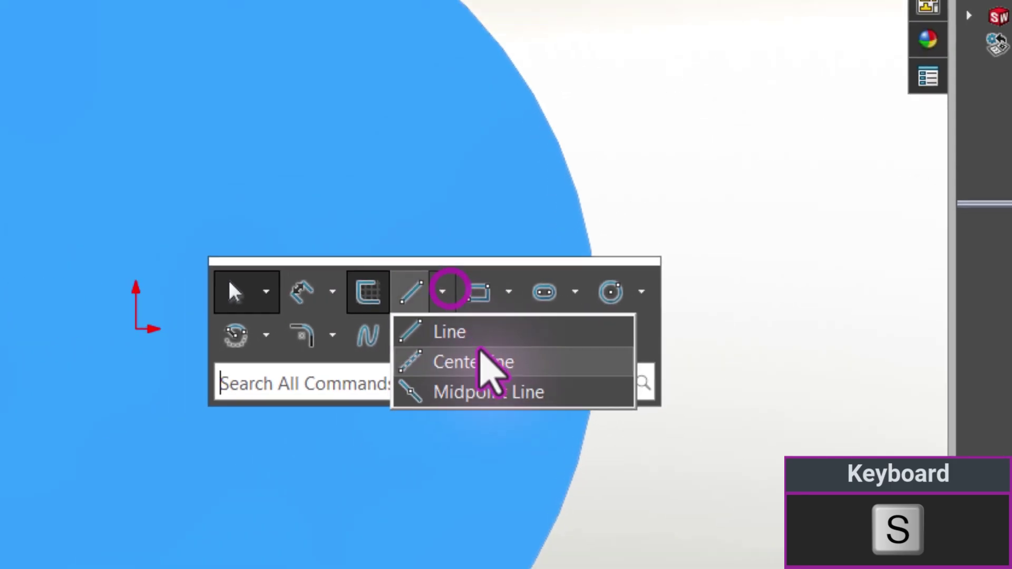
pyautogui.click(417, 396)
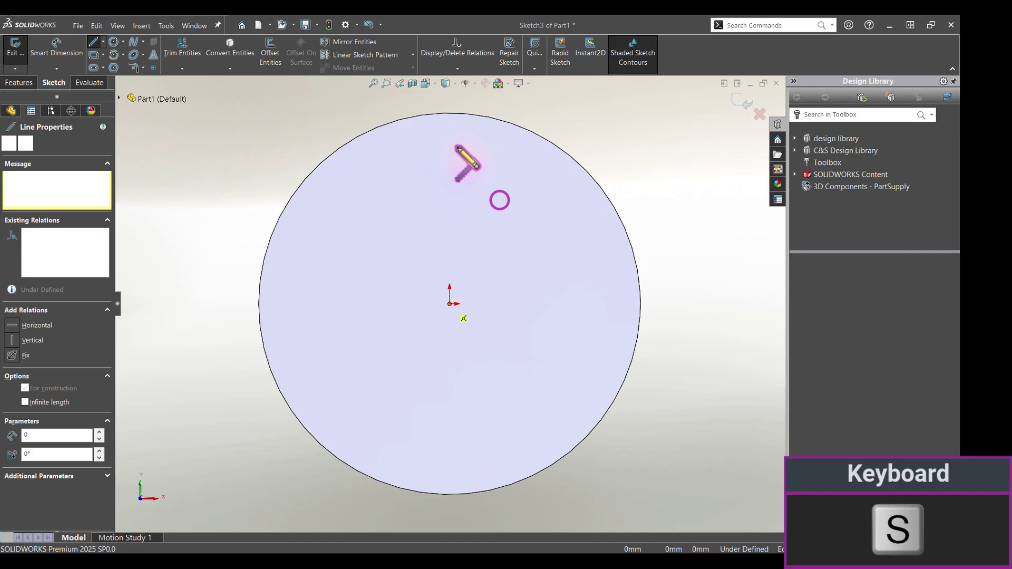
pyautogui.click(449, 304)
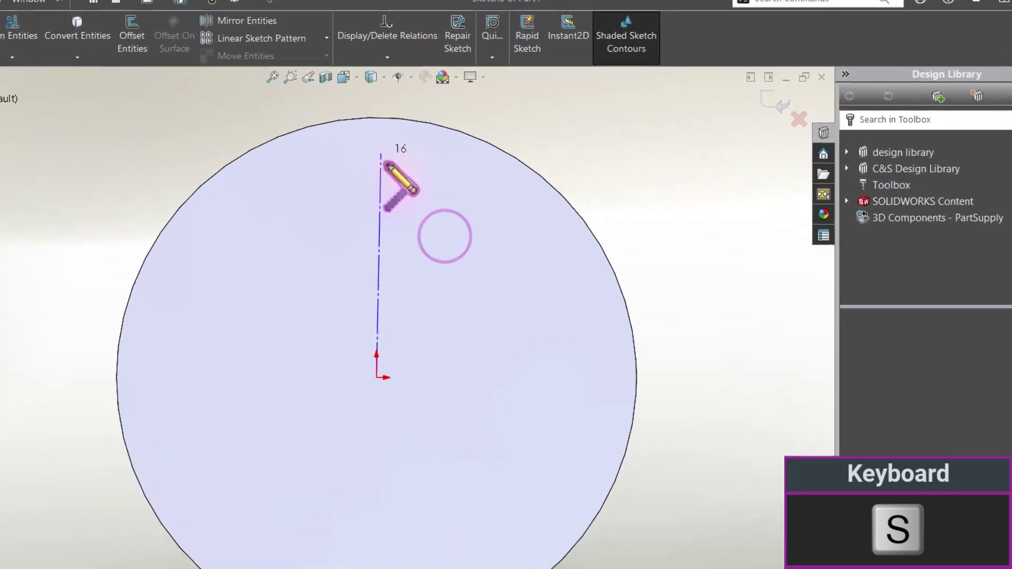
pyautogui.click(450, 133)
# - Add the linear pattern flyout from the Flyout Toolbars category to the Part shortcut bar
pyautogui.press('s')
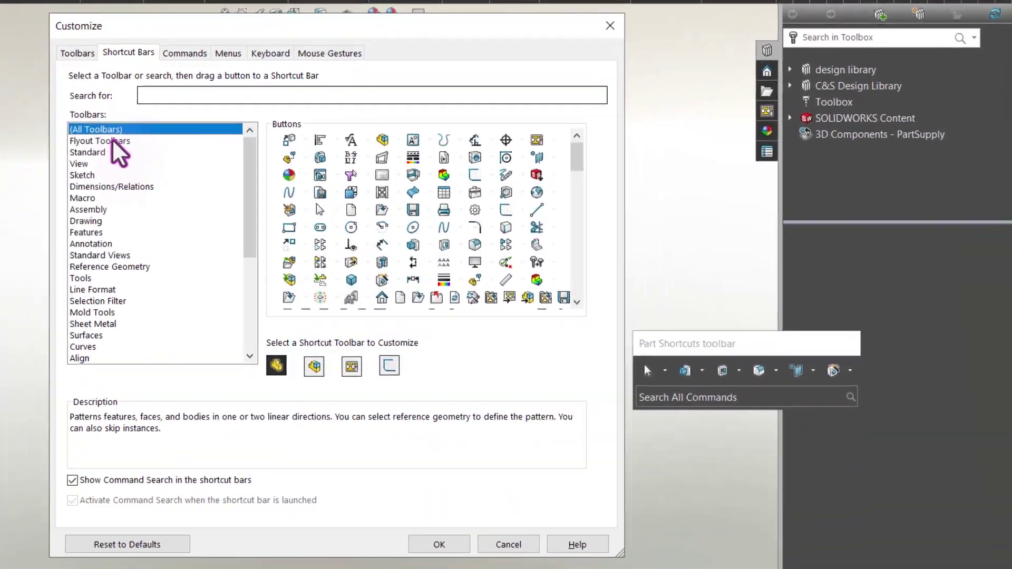
pyautogui.click(112, 141)
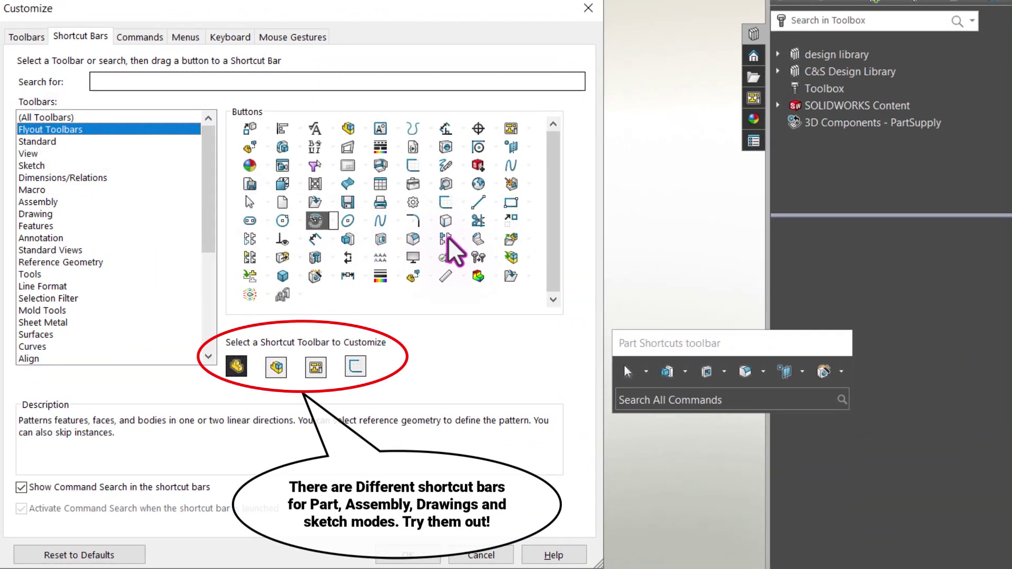
pyautogui.moveTo(449, 237)
pyautogui.mouseDown()
pyautogui.moveTo(722, 384)
pyautogui.moveTo(791, 386)
pyautogui.moveTo(841, 373)
pyautogui.mouseUp()
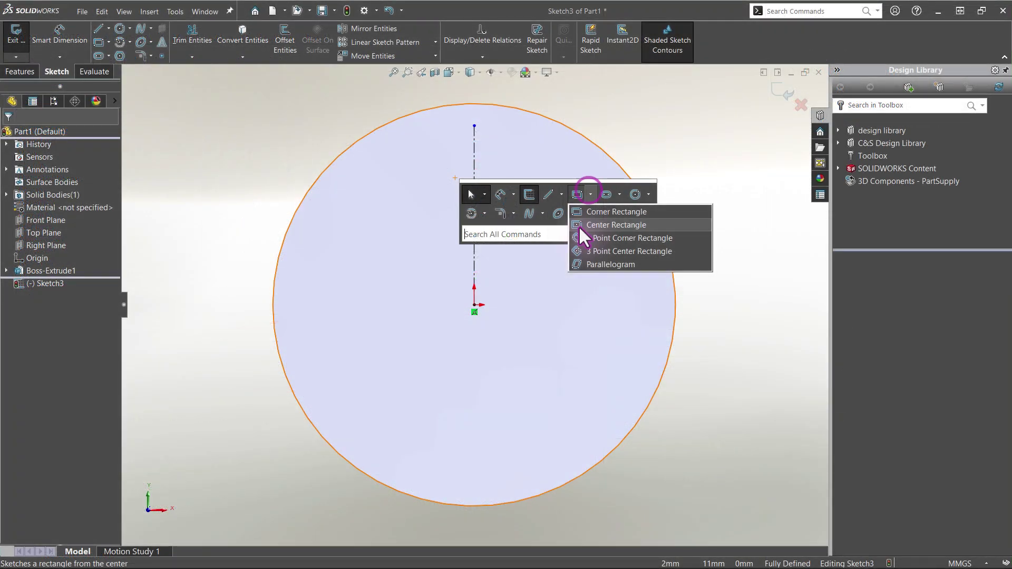
# - Draw a narrow upright center rectangle centred on the upper endpoint of the centerline
pyautogui.click(580, 225)
pyautogui.click(474, 125)
pyautogui.click(488, 170)
pyautogui.press('Escape')
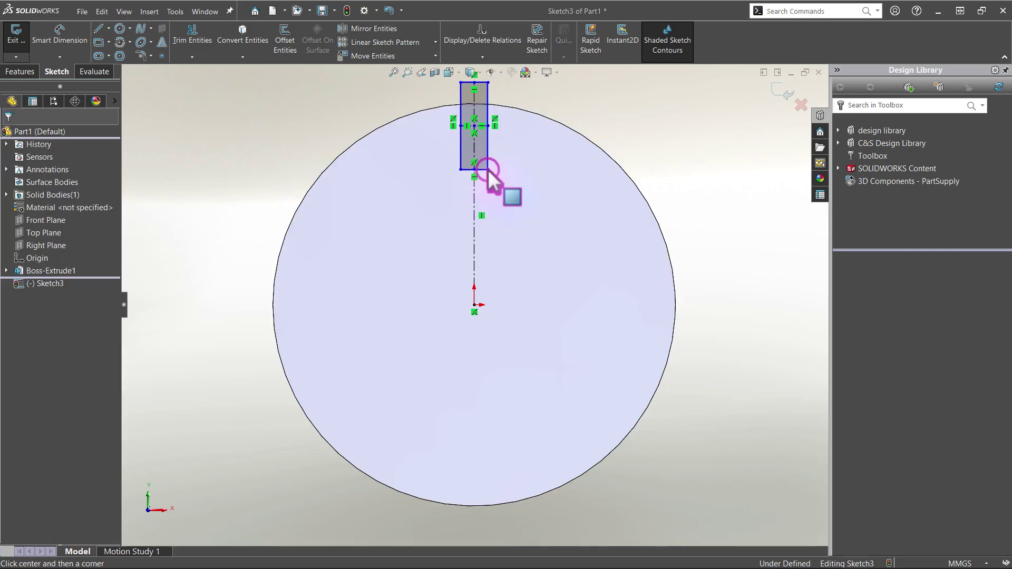
pyautogui.click(481, 143)
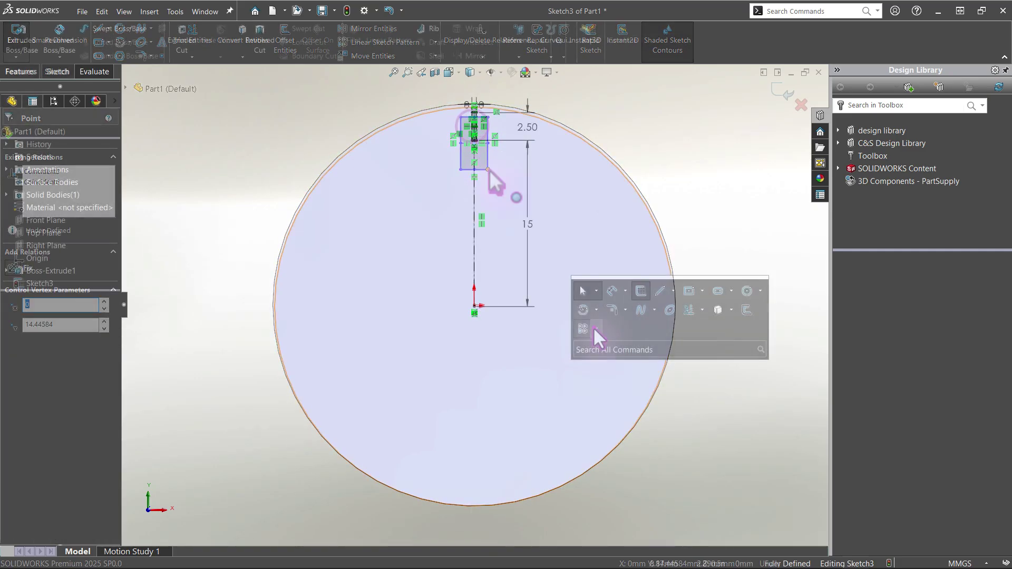
# - Create a circular sketch pattern of the narrow rectangle around the disc with 60 equally spaced instances over 360 degrees
pyautogui.click(595, 328)
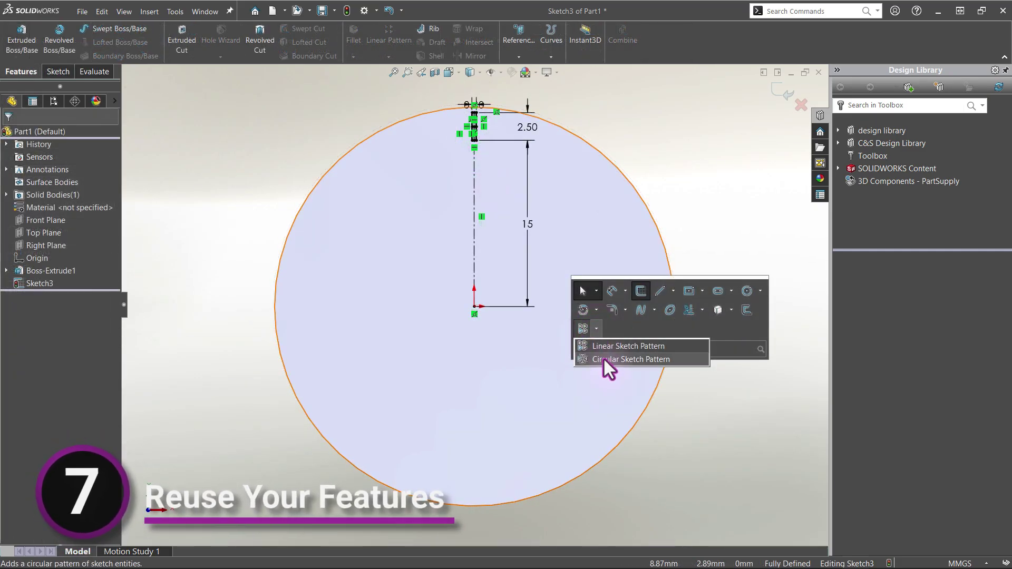
pyautogui.click(603, 357)
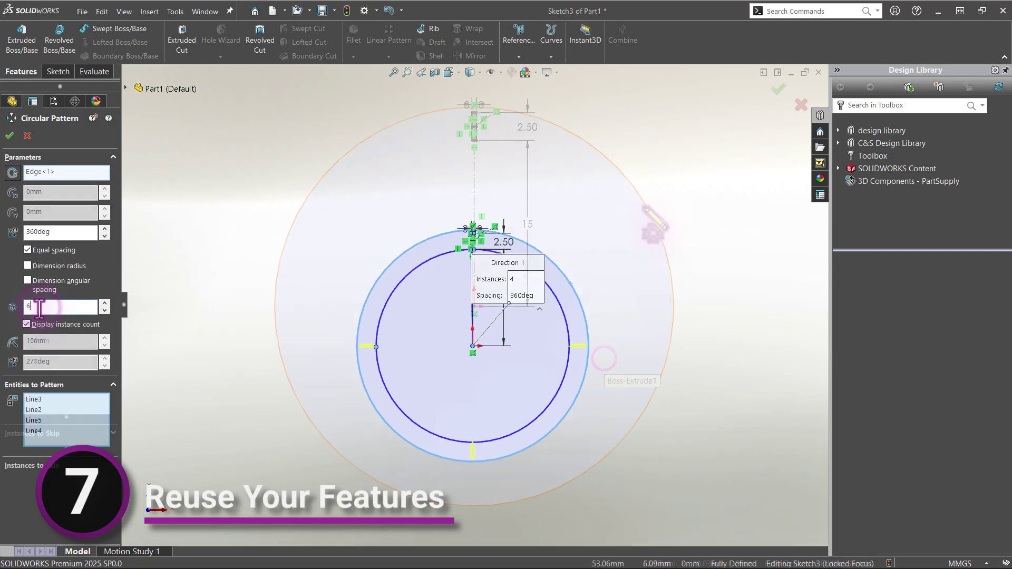
pyautogui.write('0')
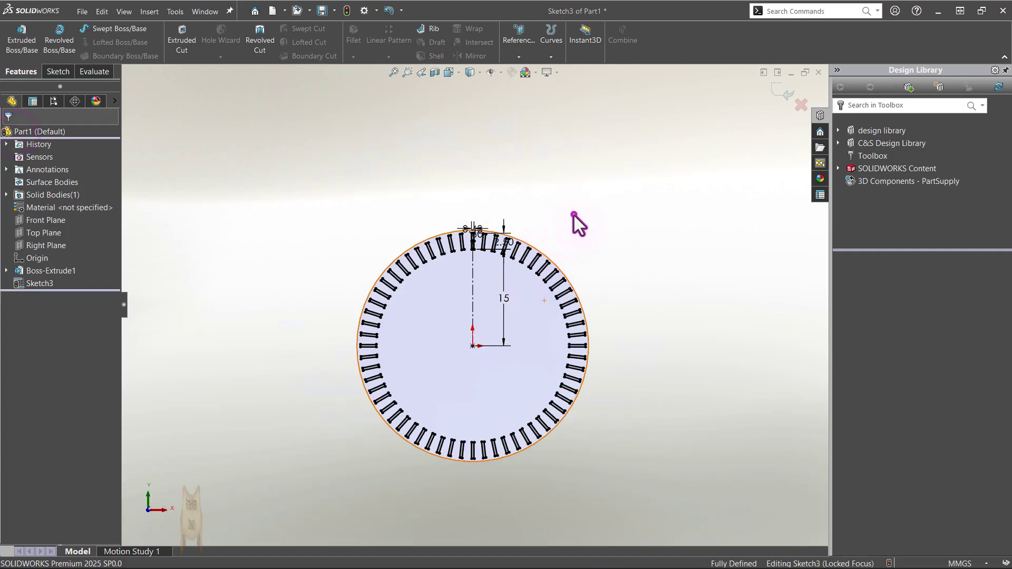
# - Create a circular pattern of the narrow rectangular boss around the disc's edge with 60 equally spaced instances over 360 degrees
pyautogui.click(573, 214)
pyautogui.press('f')
pyautogui.click(656, 254)
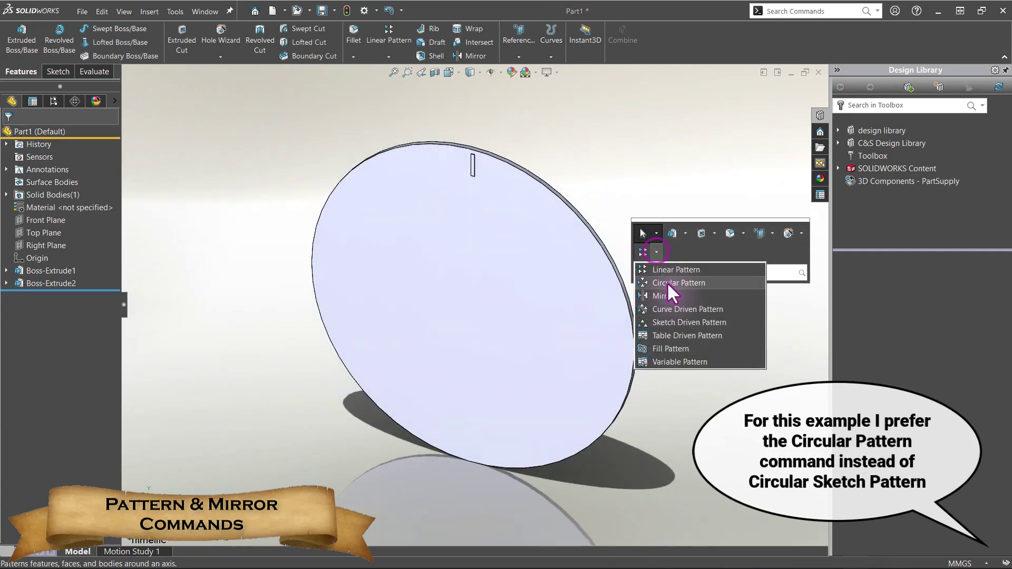
pyautogui.click(666, 283)
pyautogui.click(170, 240)
pyautogui.click(76, 175)
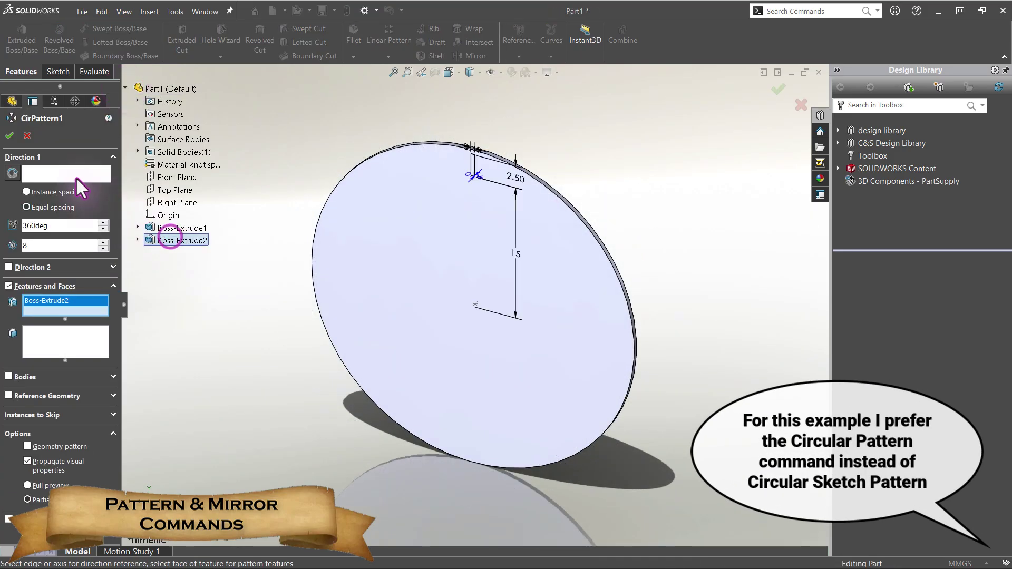
pyautogui.doubleClick(68, 245)
pyautogui.write('60')
pyautogui.press('Return')
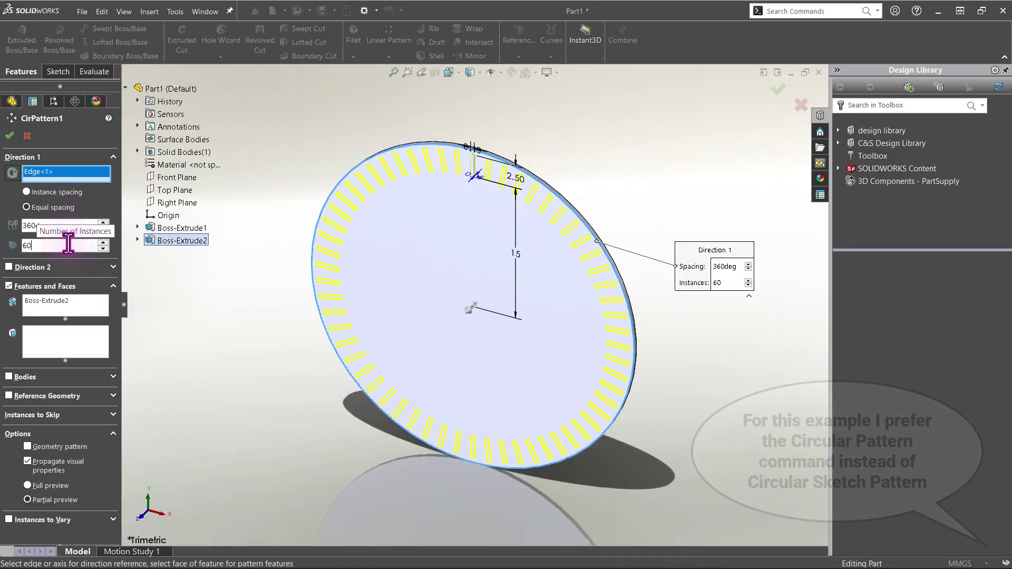
pyautogui.press('Return')
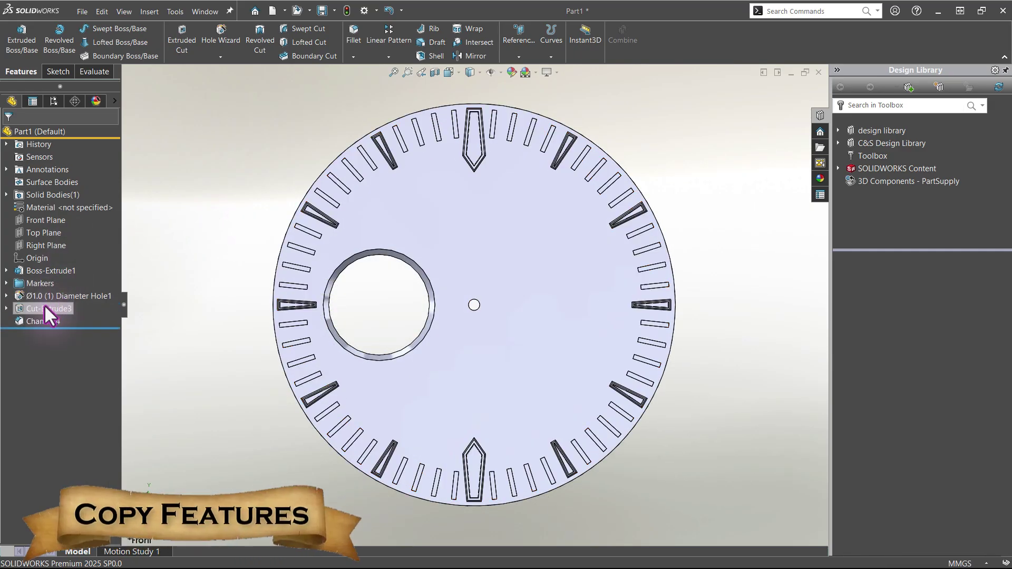
# - Copy the large round cut Cut-Extrude3 onto the disc's front face, leaving its external relations dangling
pyautogui.click(44, 306)
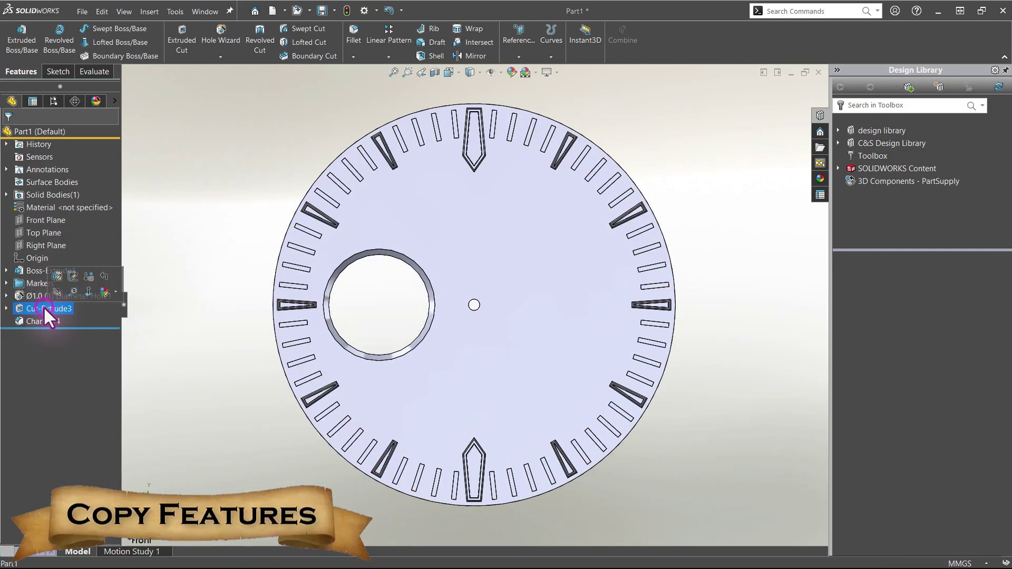
pyautogui.click(538, 280)
pyautogui.hotkey('ctrl', 'v')
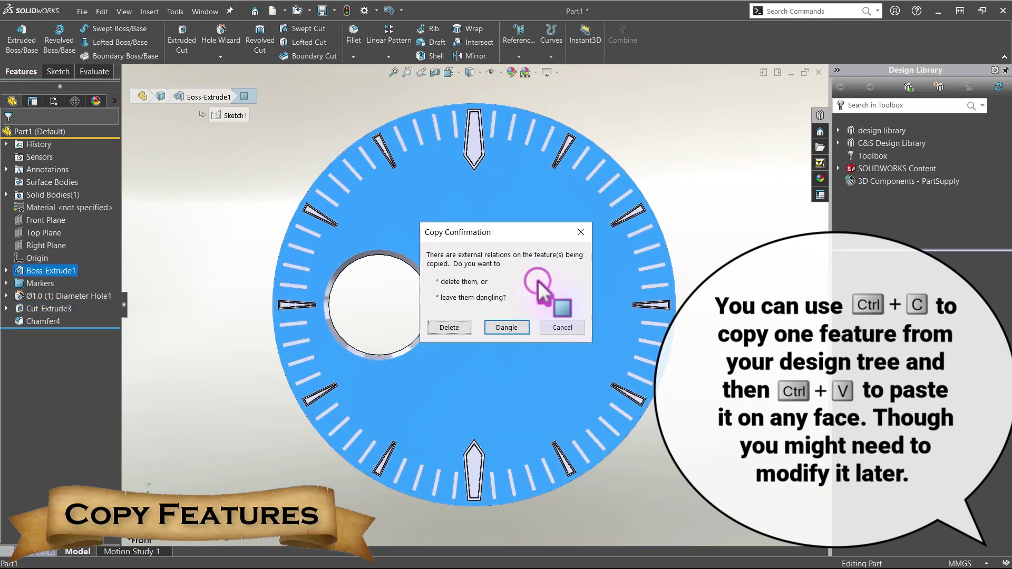
pyautogui.click(505, 331)
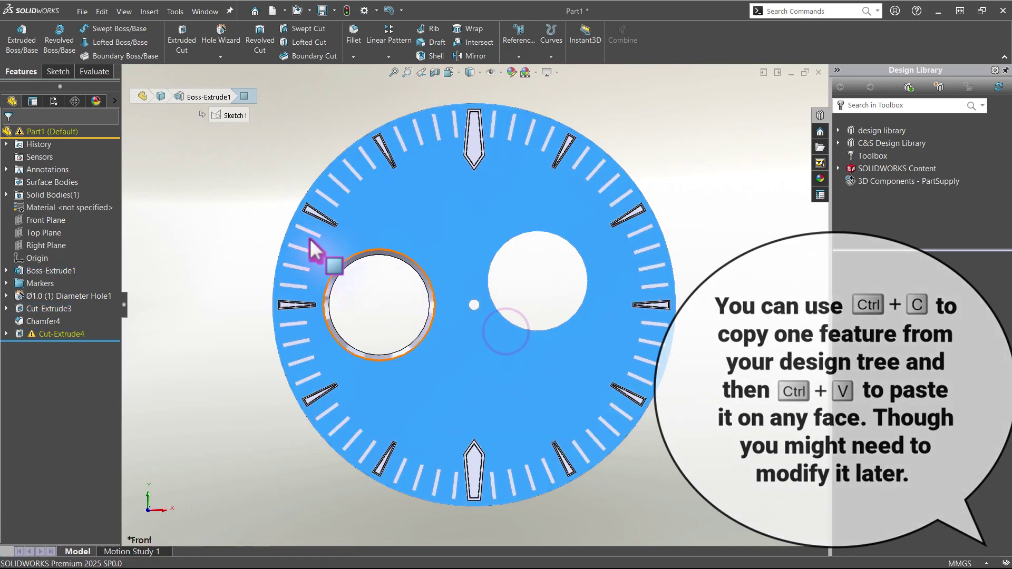
# - Copy the chamfer from the original large hole onto the front edge of the copied hole
pyautogui.click(237, 214)
pyautogui.moveTo(237, 215); pyautogui.dragTo(417, 301, button='middle')
pyautogui.scroll(-3, 417, 300)
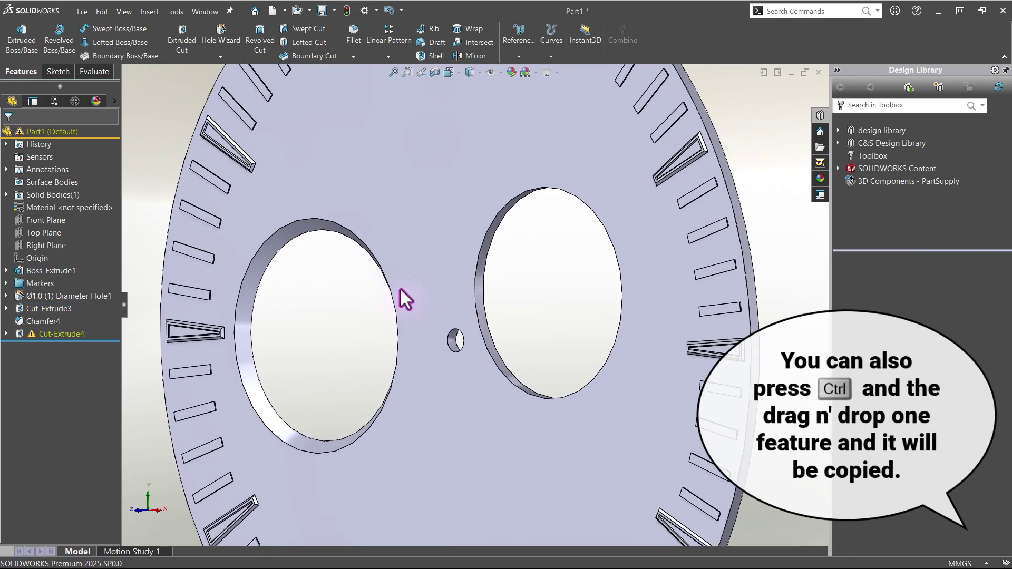
pyautogui.keyDown('ctrl'); pyautogui.moveTo(258, 270); pyautogui.dragTo(485, 266); pyautogui.keyUp('ctrl')
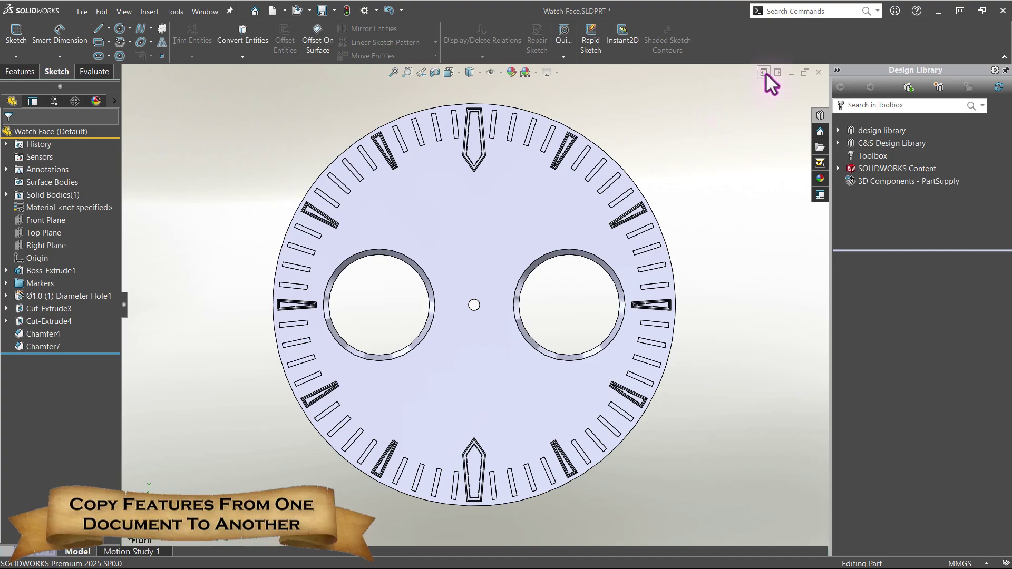
# - Copy the Ø1.0 hole from Watch Face onto the round end of Watch Hand, leaving its external relations dangling, with both parts shown side by side
pyautogui.click(764, 73)
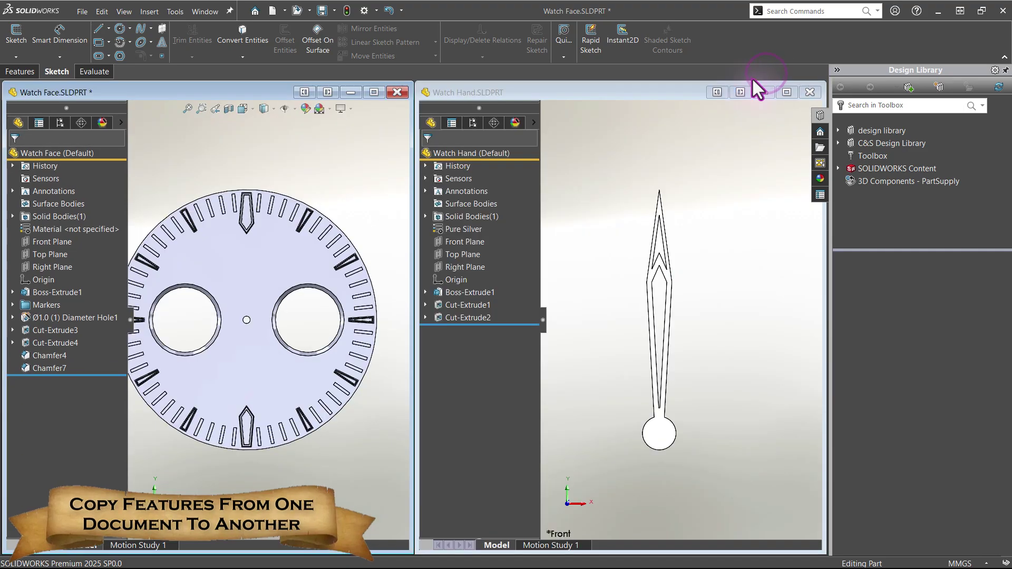
pyautogui.click(40, 316)
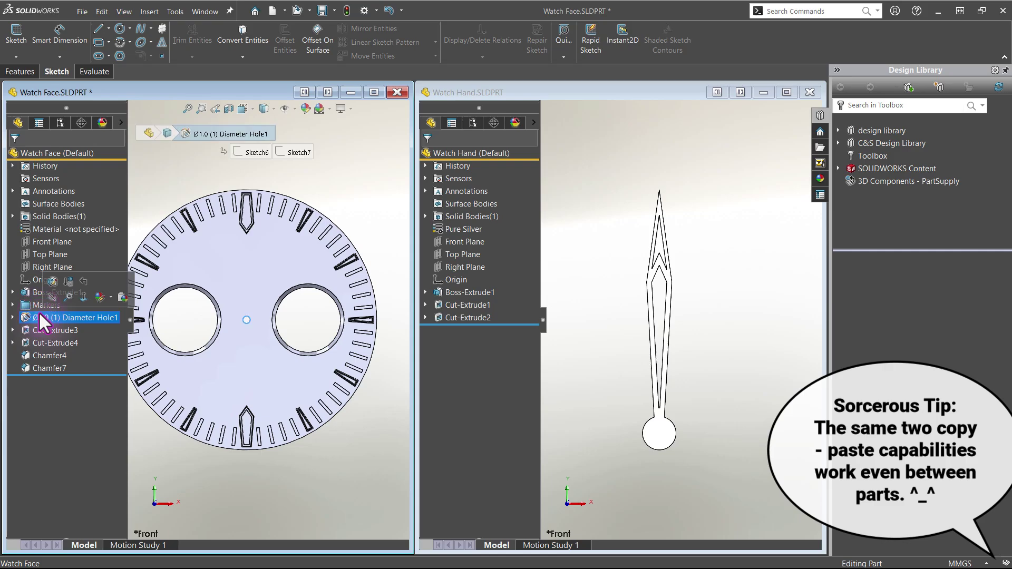
pyautogui.moveTo(27, 316); pyautogui.dragTo(661, 439)
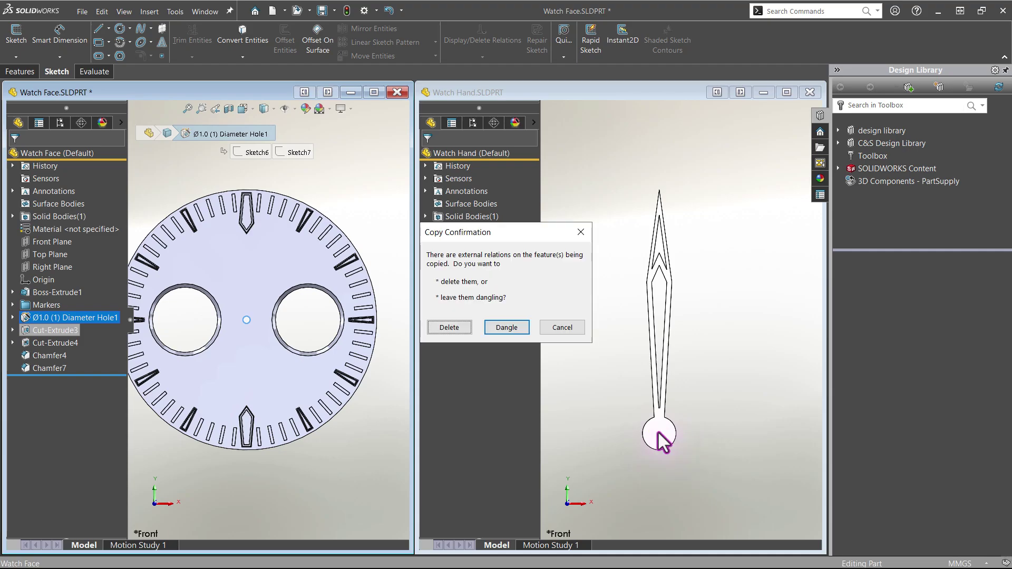
pyautogui.press('Return')
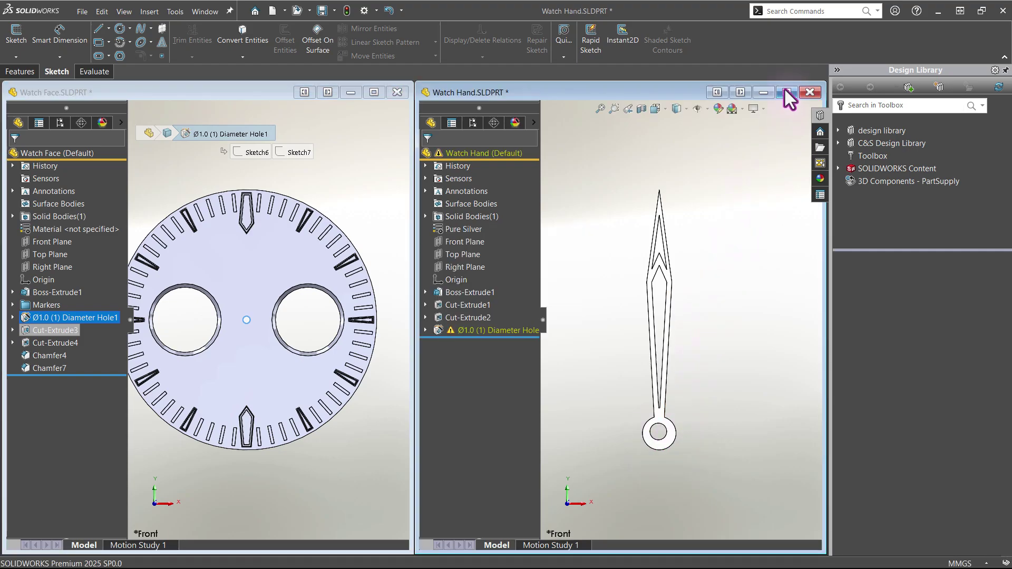
pyautogui.click(786, 92)
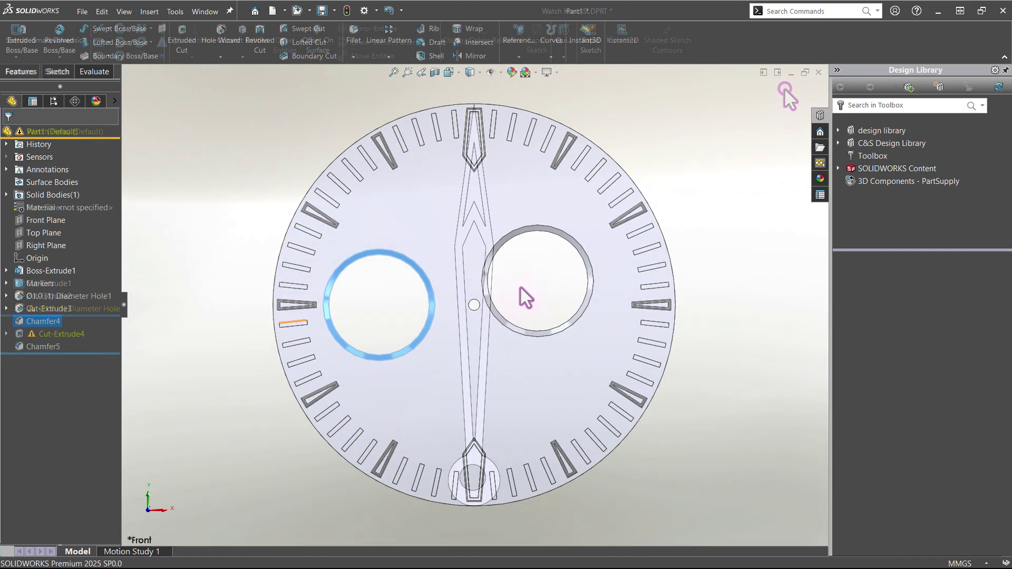
# - Edit the sketch of the copied large cut and reattach its dangling horizontal dimension to the origin
pyautogui.click(7, 333)
pyautogui.click(41, 346)
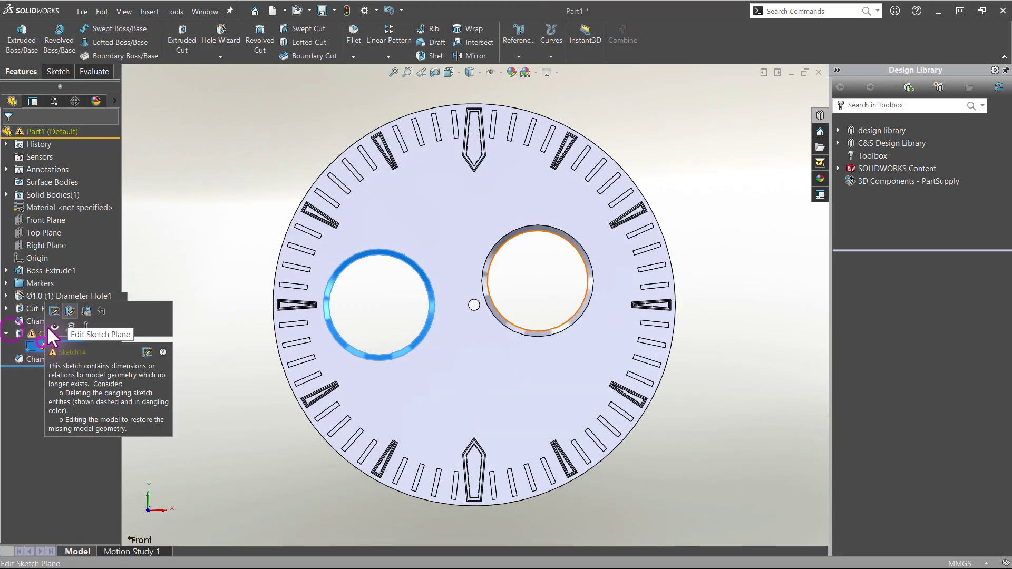
pyautogui.click(52, 311)
pyautogui.click(591, 529)
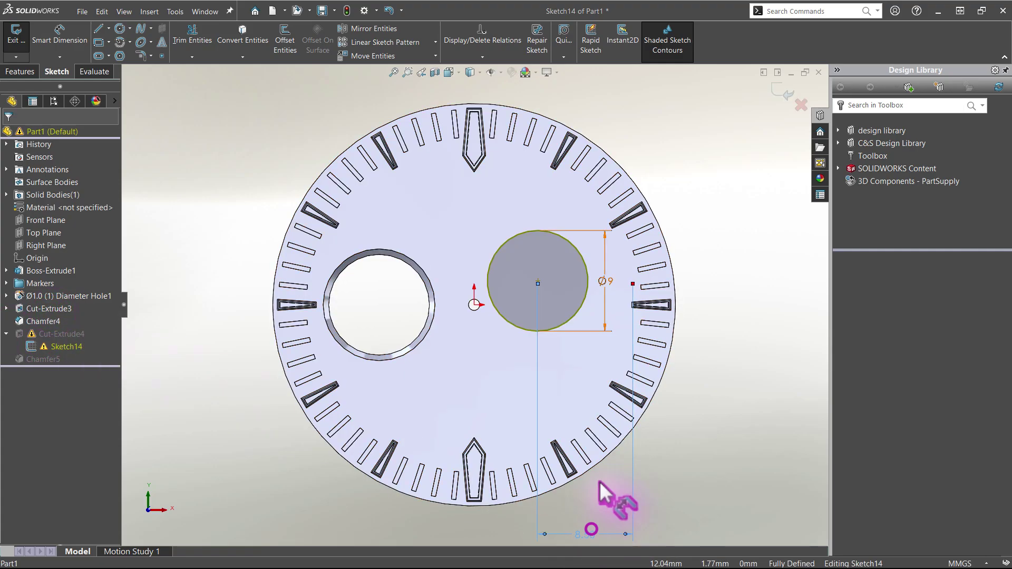
# - Align the copied circle's centre horizontally with the origin, set their distance to 8 mm, and exit the sketch
pyautogui.click(537, 281)
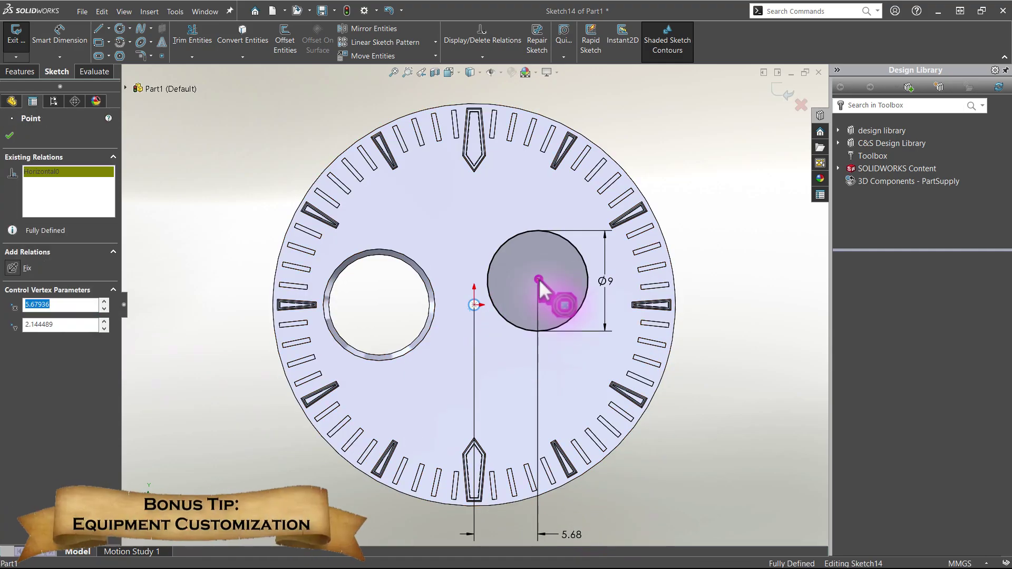
pyautogui.keyDown('ctrl'); pyautogui.click(474, 305); pyautogui.keyUp('ctrl')
pyautogui.click(570, 233)
pyautogui.click(775, 334)
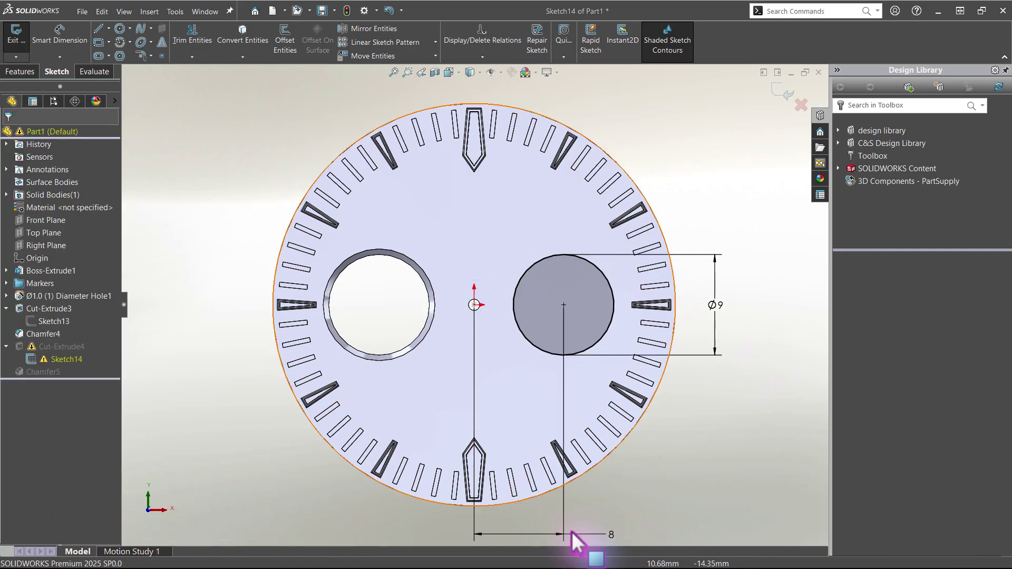
pyautogui.click(784, 95)
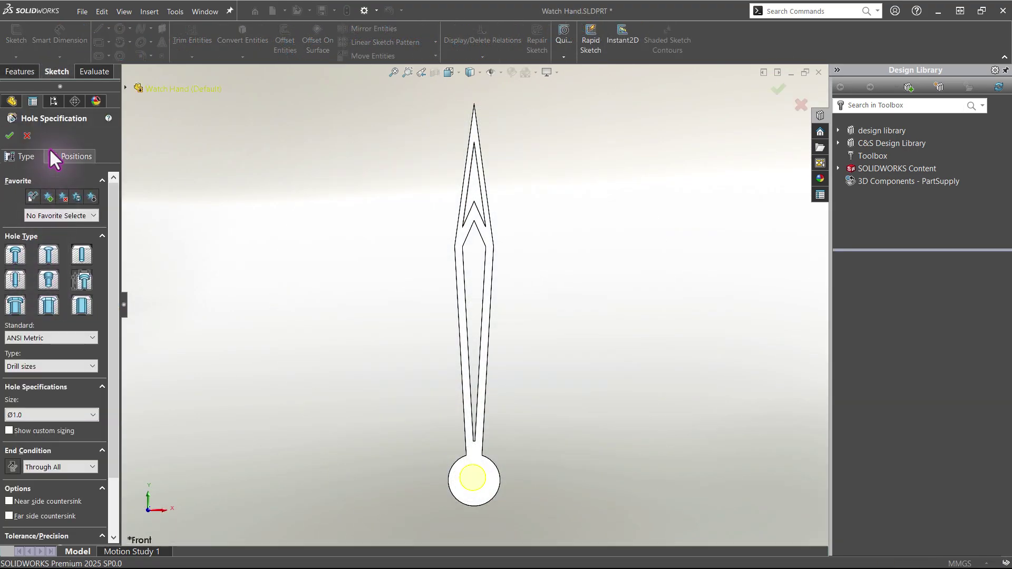
# - Reposition the copied Ø1.0 hole in the watch hand's round end so its centre coincides with the origin, and accept the hole
pyautogui.click(53, 156)
pyautogui.scroll(5, 488, 529)
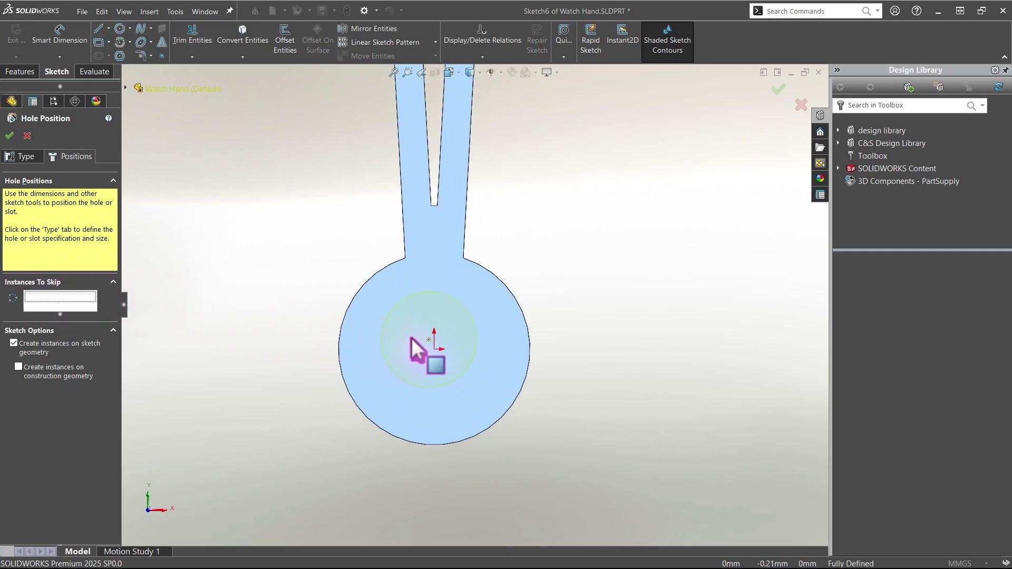
pyautogui.click(430, 340)
pyautogui.moveTo(429, 345); pyautogui.dragTo(434, 350)
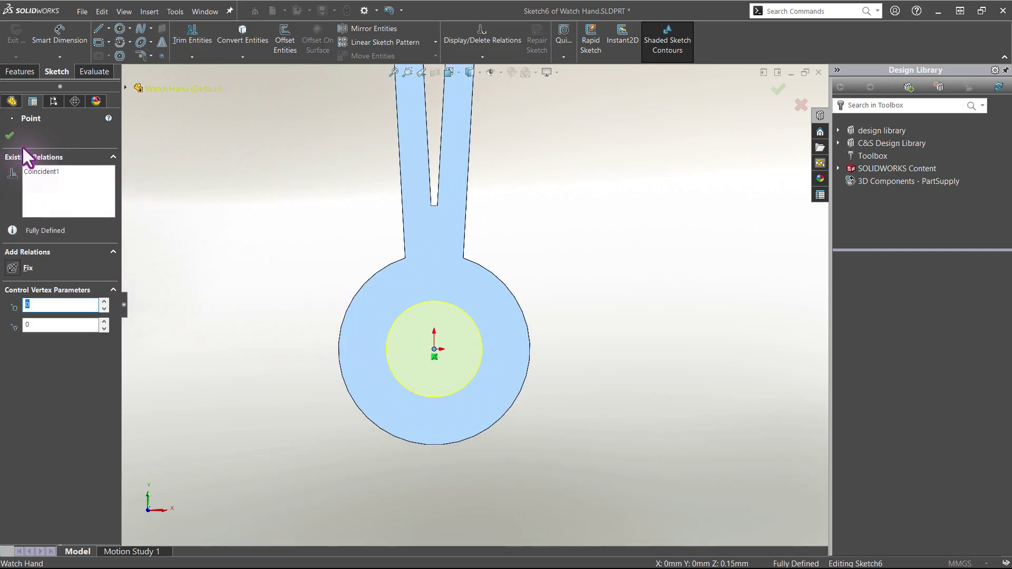
pyautogui.click(9, 136)
pyautogui.click(777, 88)
pyautogui.press('f')
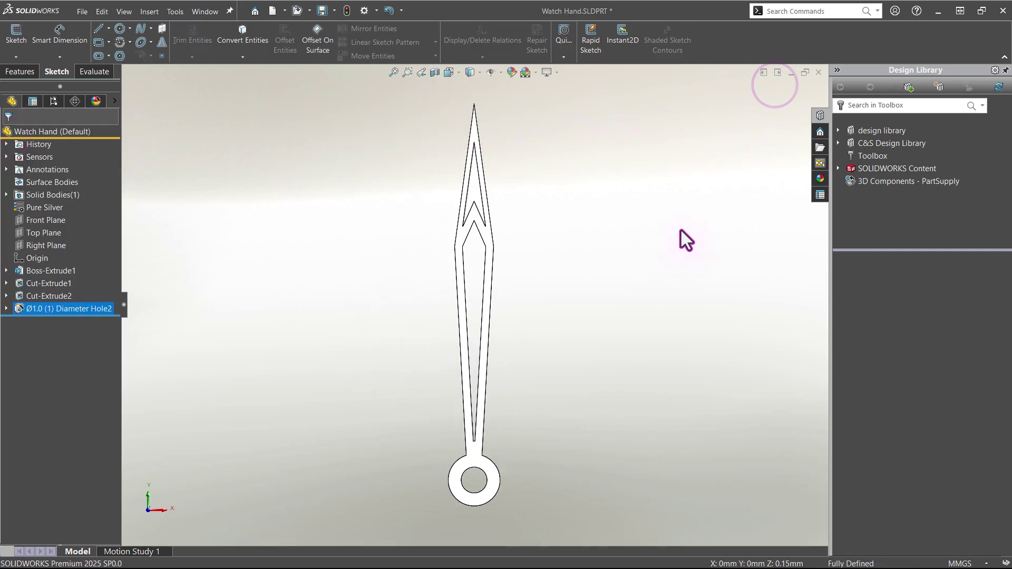